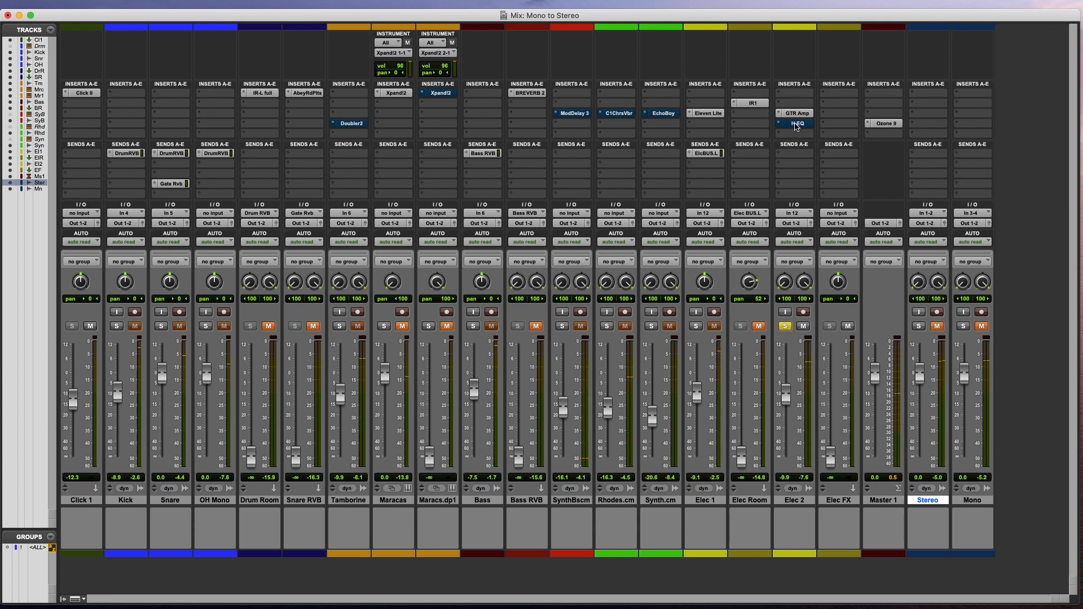
Open H-EQ on the Elec 2 track, load the SSL H EQ preset, and set the high-pass frequency to 178 Hz
left_click(798, 125)
left_click_drag(356, 58, 562, 63)
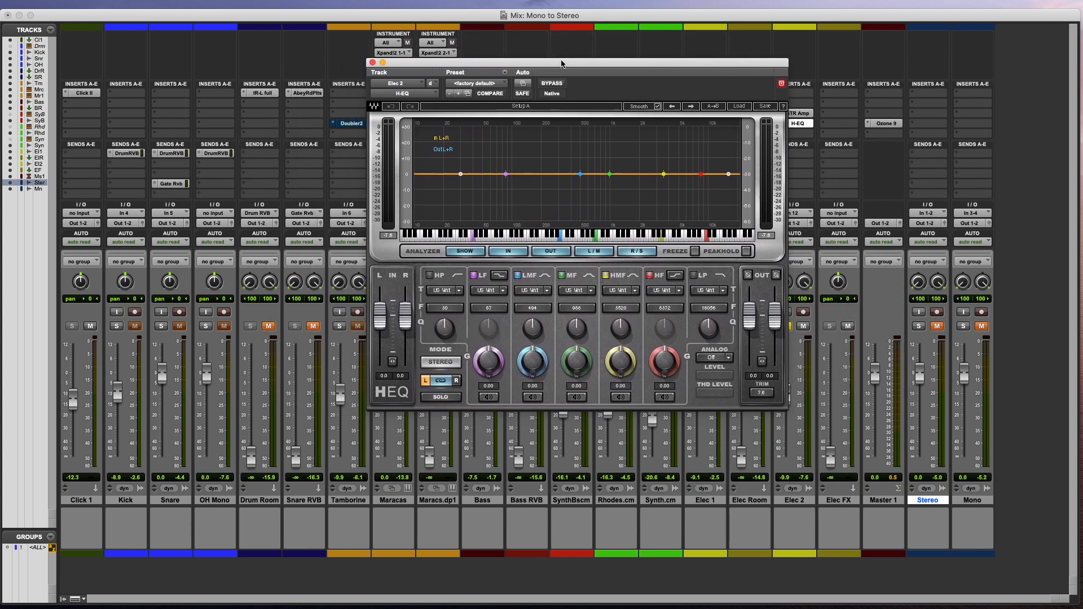
left_click(472, 83)
left_click(479, 65)
mouse_move(543, 65)
left_mouse_down()
mouse_move(570, 62)
mouse_move(553, 56)
left_mouse_up()
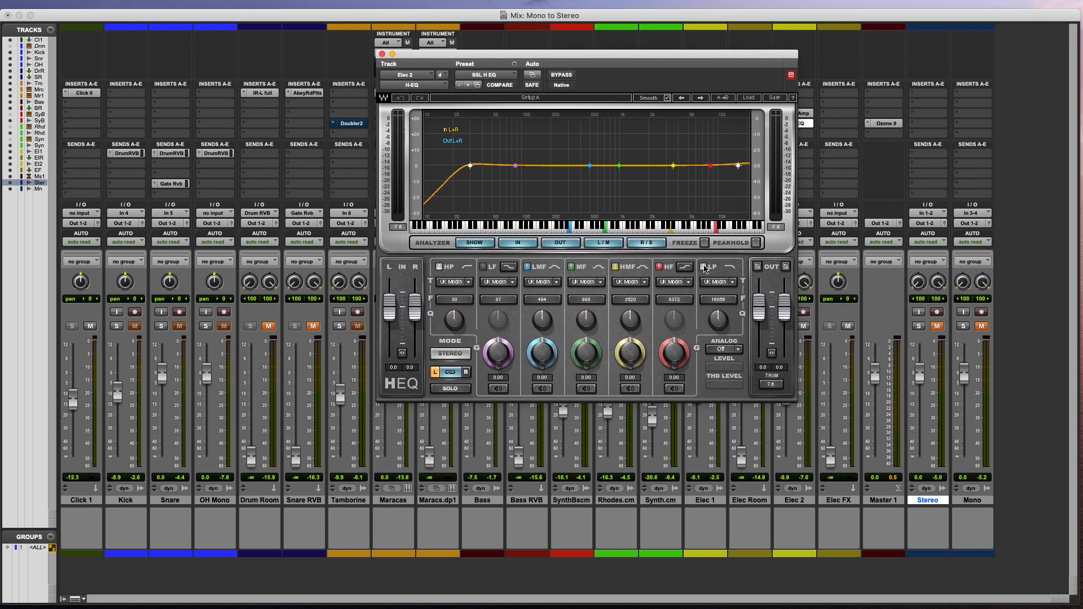
left_click_drag(623, 56, 498, 139)
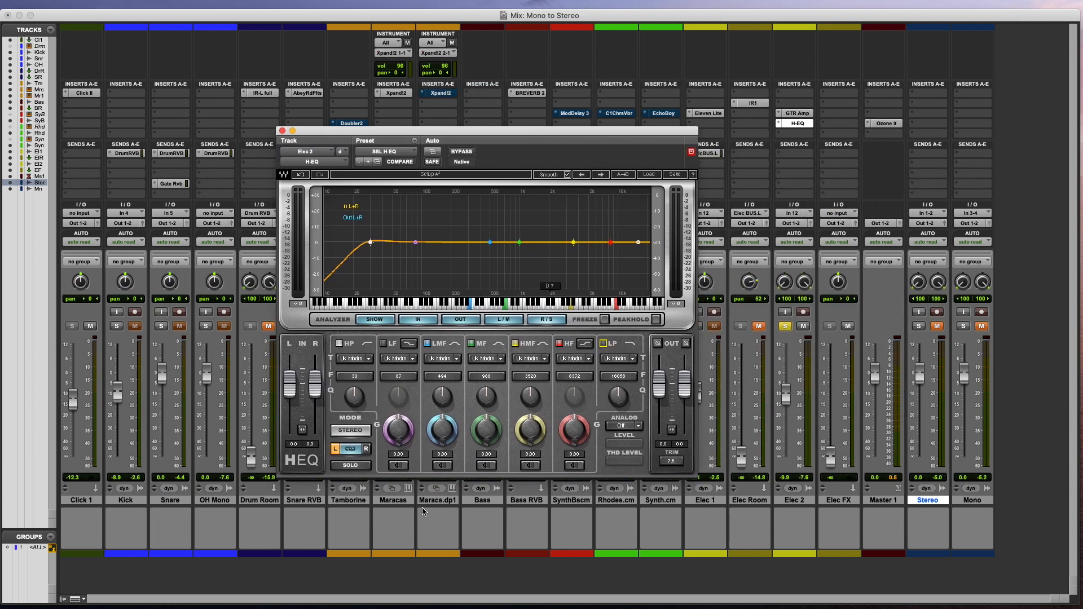
key("space")
left_click_drag(370, 243, 446, 243)
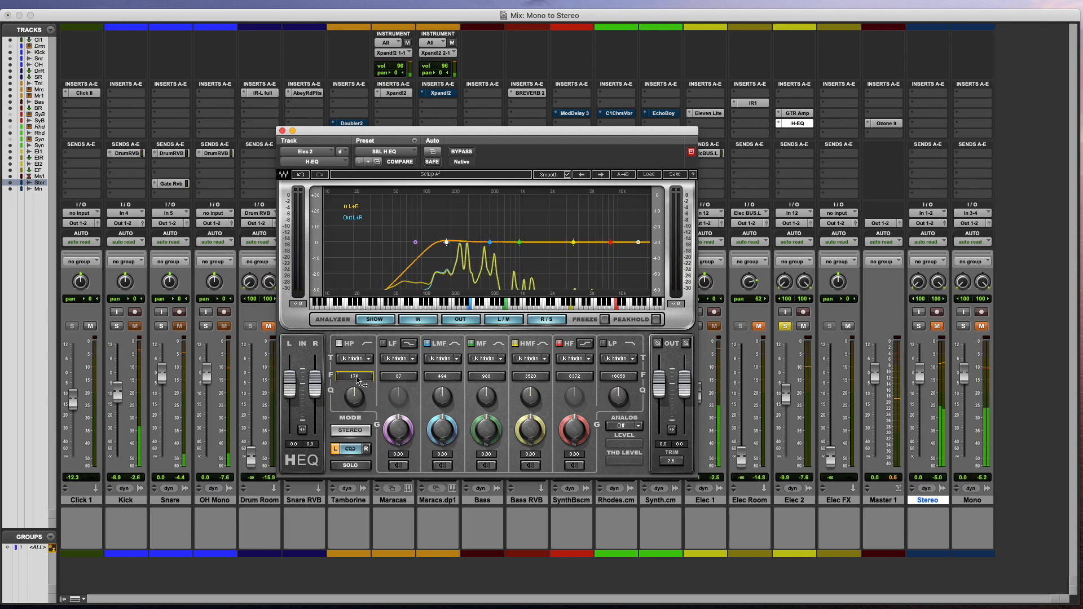
Switch the master output to mono in Ozone 9 on the Master 1 track and close its window
left_click(898, 124)
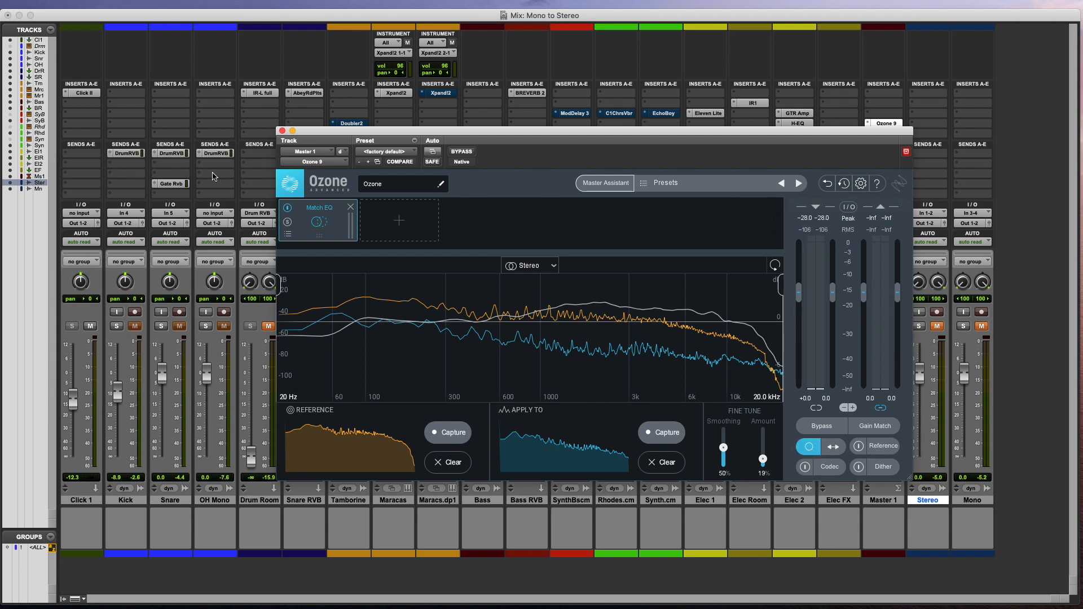
left_click(281, 131)
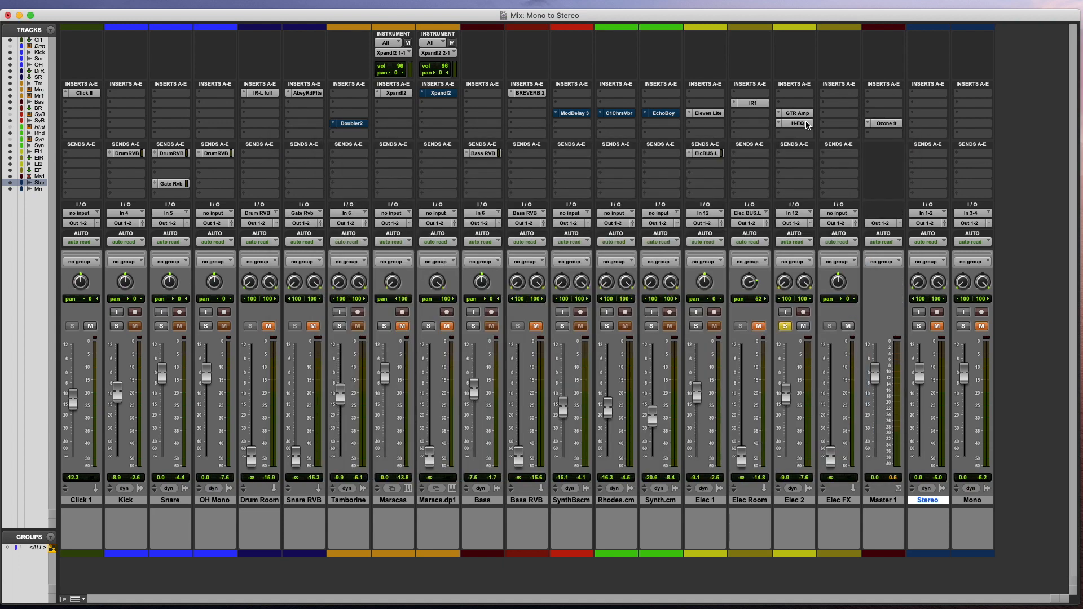
Unlink the left and right channels in Elec 2's H-EQ and lower the right input level all the way
left_click(798, 123)
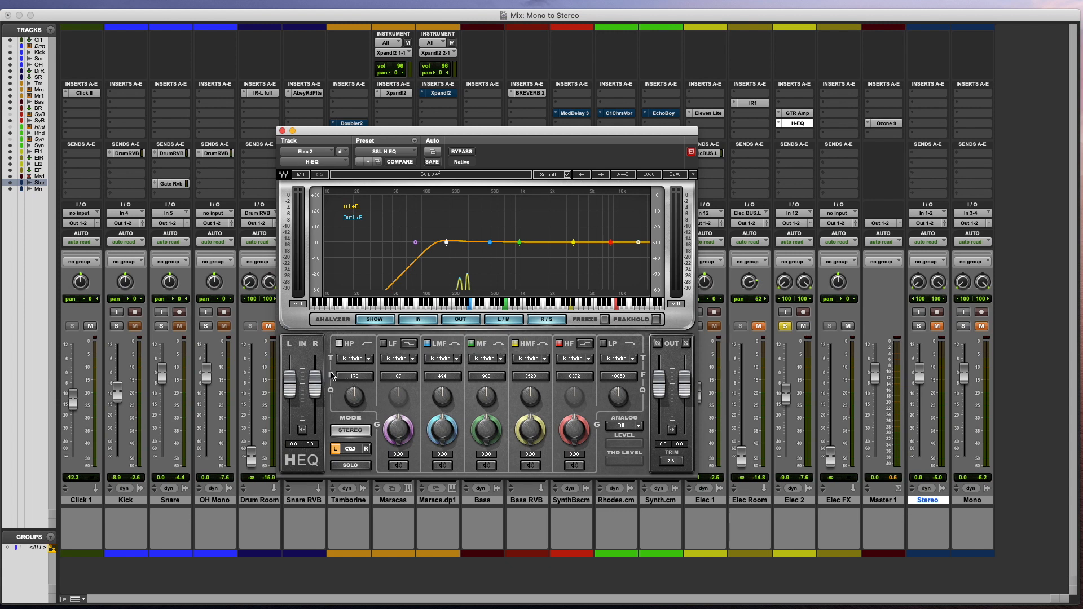
left_click_drag(315, 394, 315, 420)
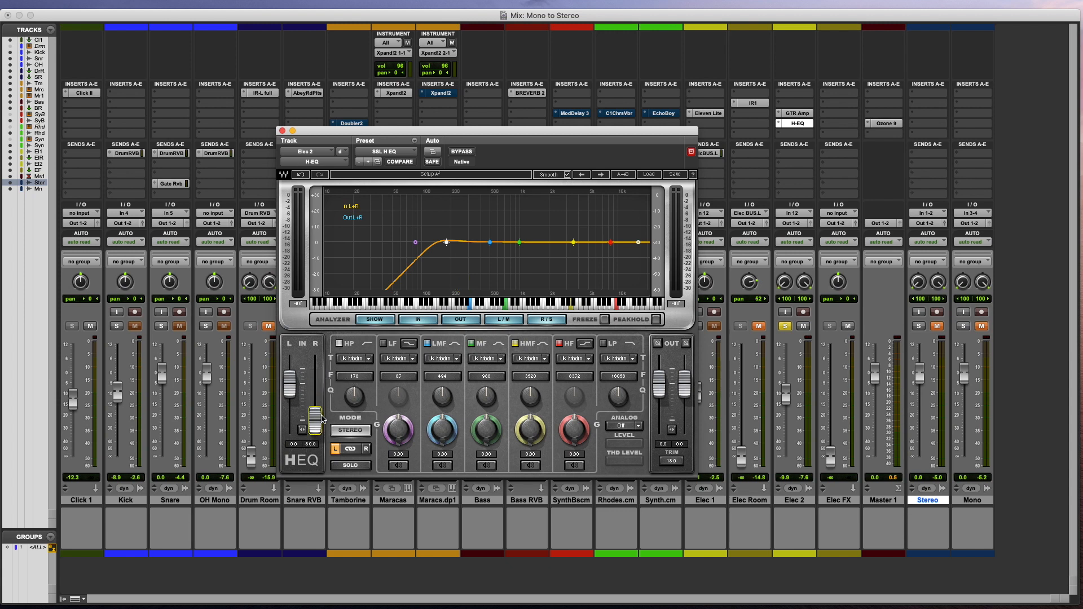
Boost the left channel's HMF band by 8.55 dB at 2043 Hz while listening to playback
key("space")
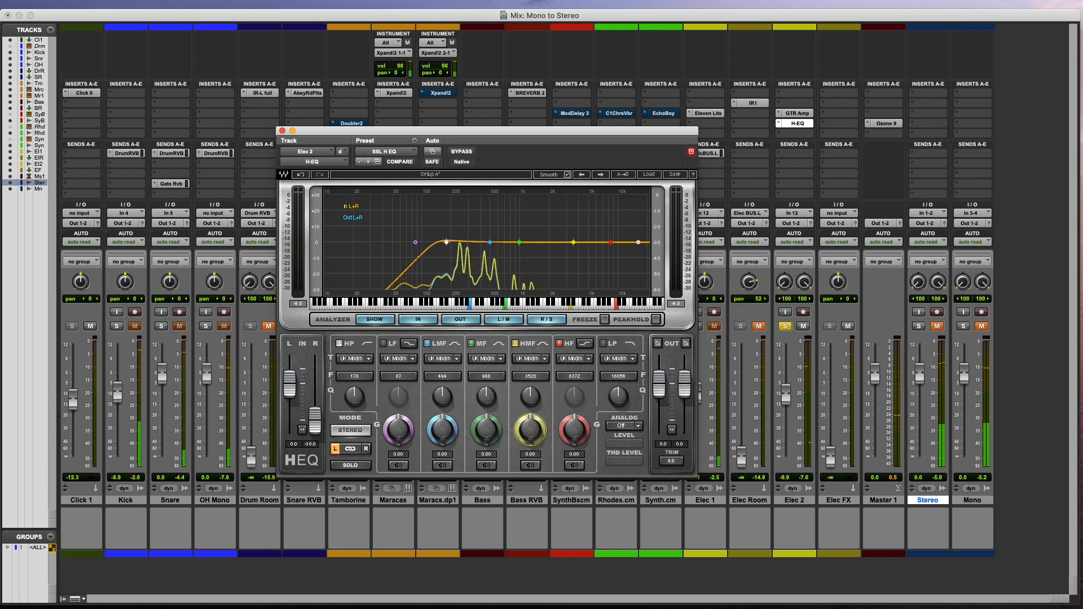
left_click_drag(543, 442, 530, 393)
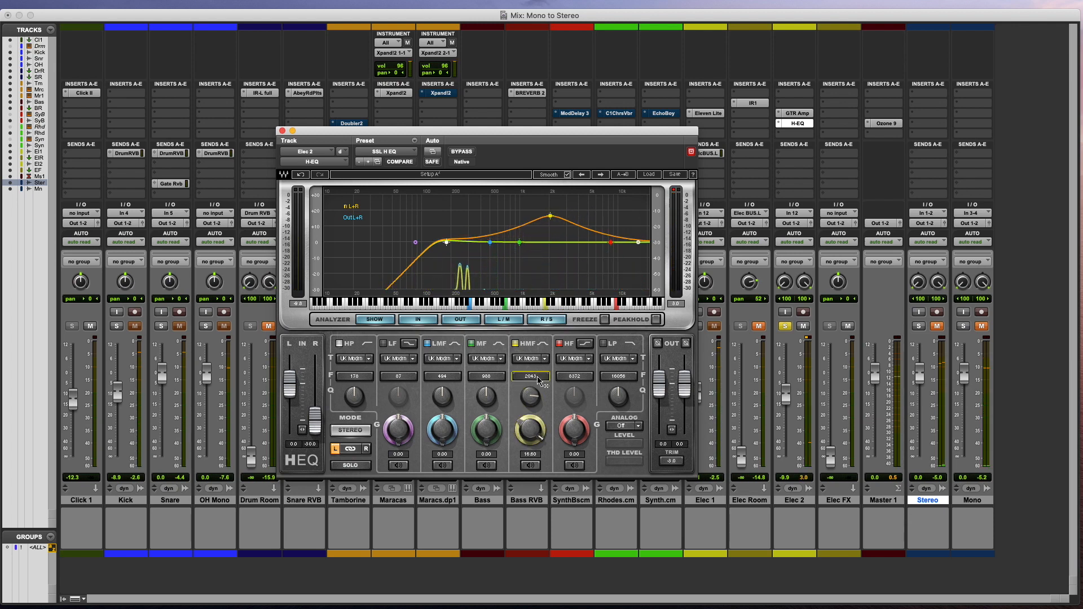
left_click_drag(530, 430, 530, 453)
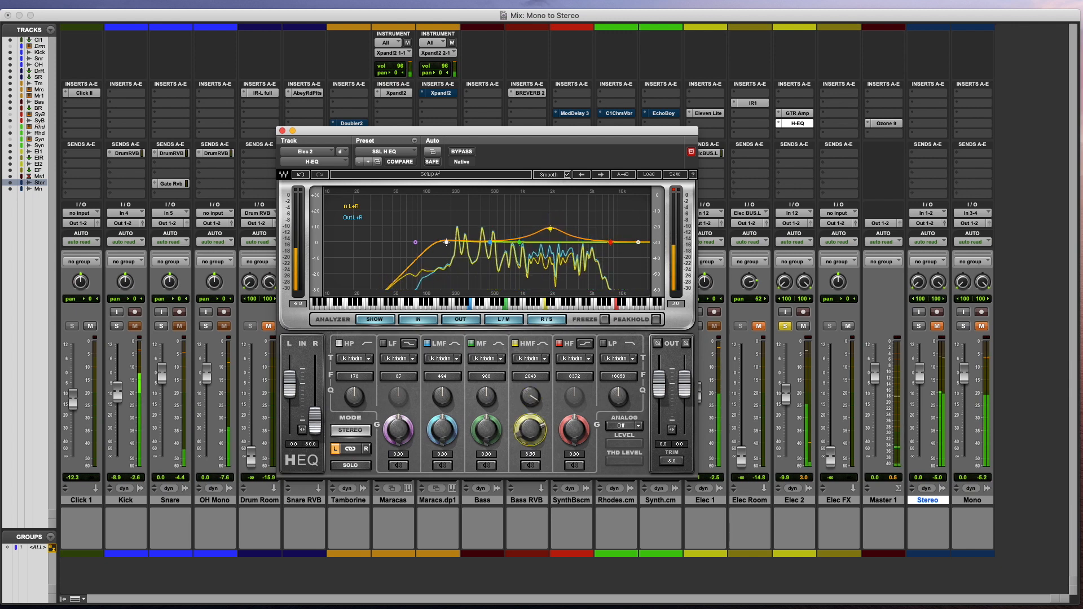
Boost the left channel's LMF band by 7.55 dB at about 240 Hz and enable its low-pass filter at 3032 Hz
left_click_drag(446, 434, 446, 427)
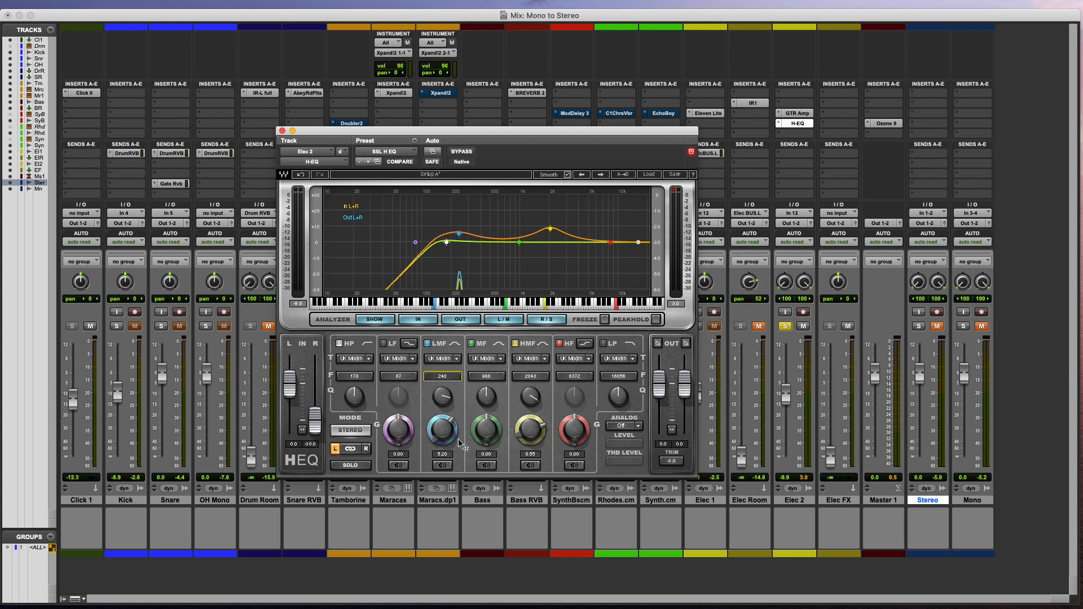
left_click_drag(451, 439, 445, 435)
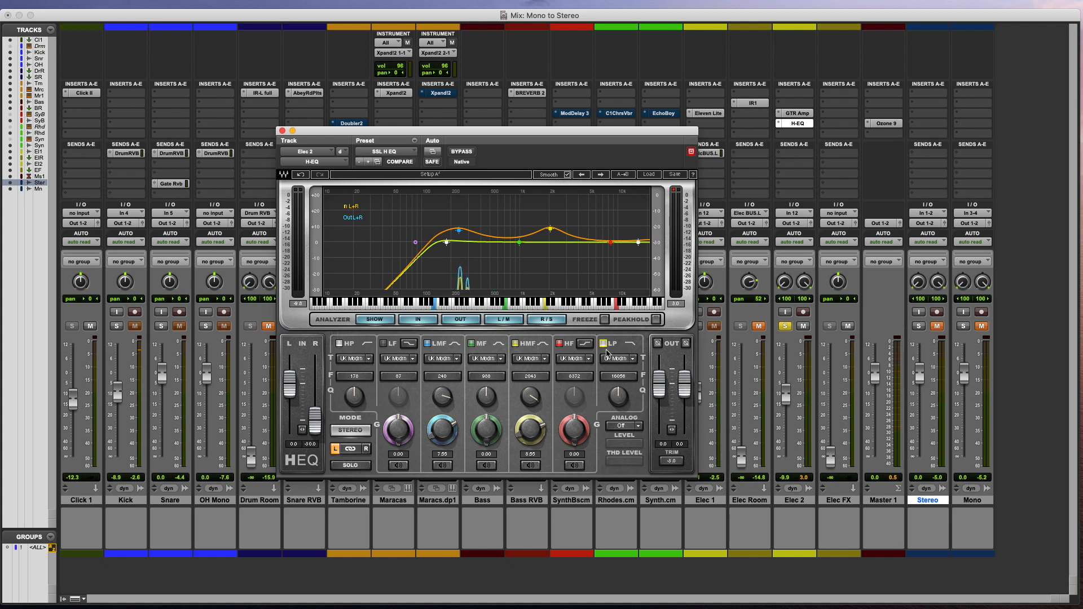
mouse_move(618, 376)
left_mouse_down()
mouse_move(631, 381)
mouse_move(621, 379)
left_mouse_up()
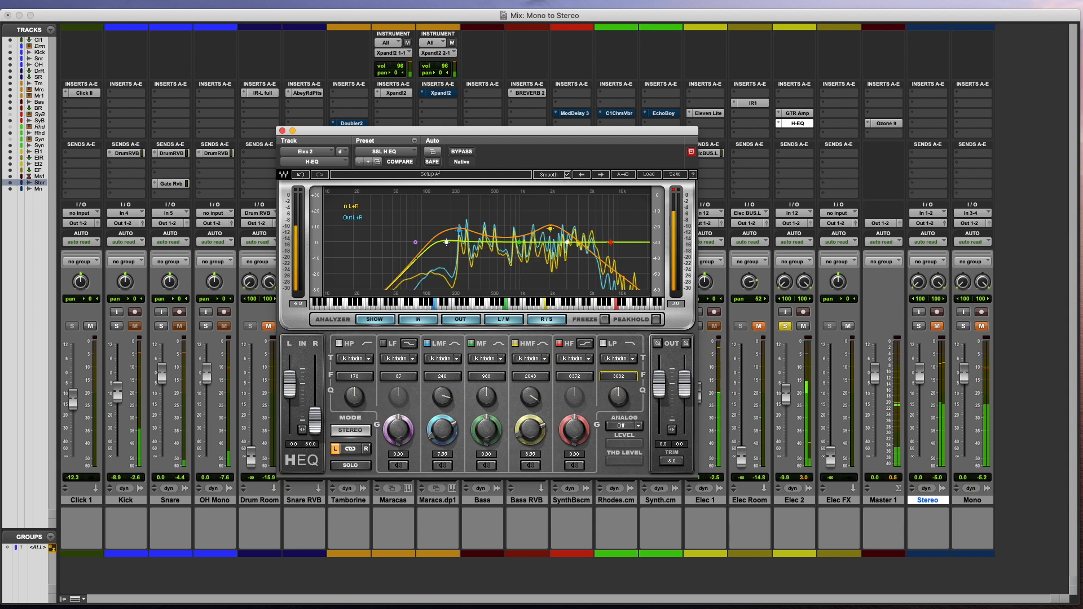
Select the right channel for editing, fully lower the left input level, and restore the right input to 0.0
left_click(367, 449)
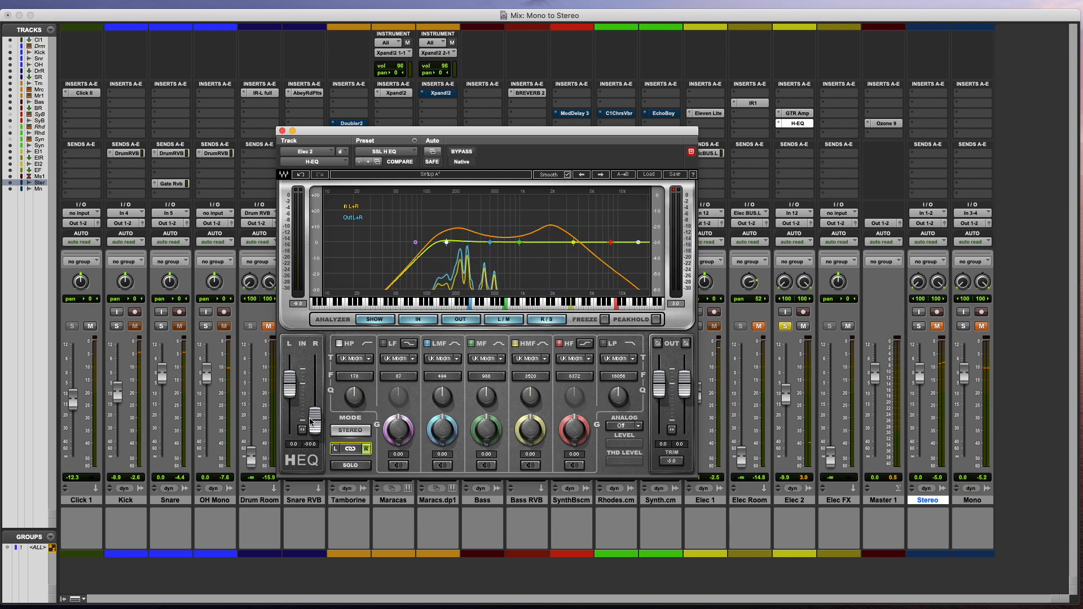
left_click_drag(289, 384, 319, 382)
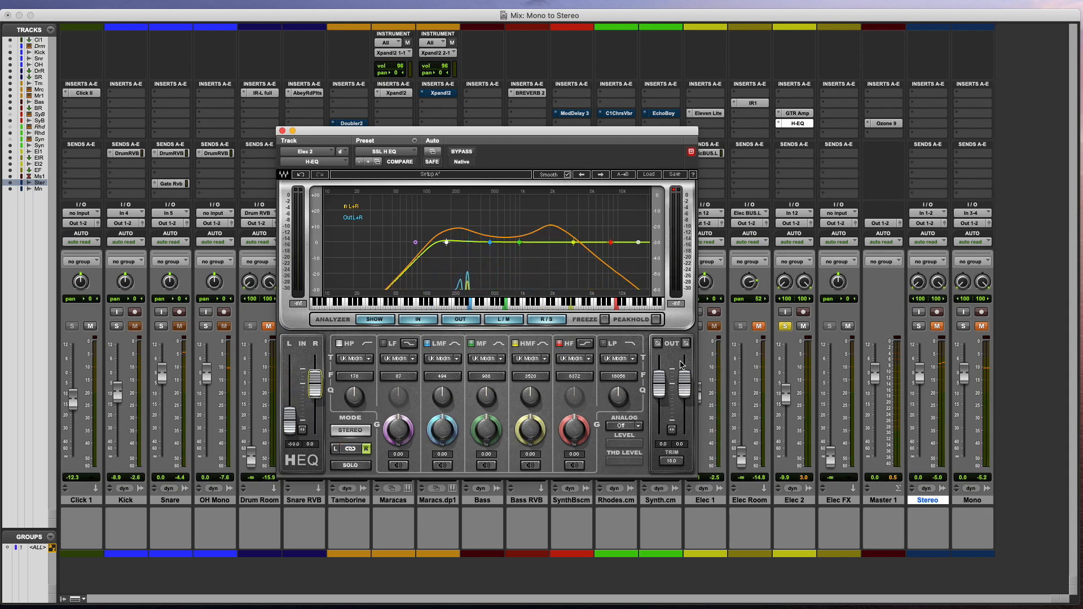
Boost the right channel's MF band by 8.55 dB at 651 Hz
left_click_drag(486, 430, 486, 418)
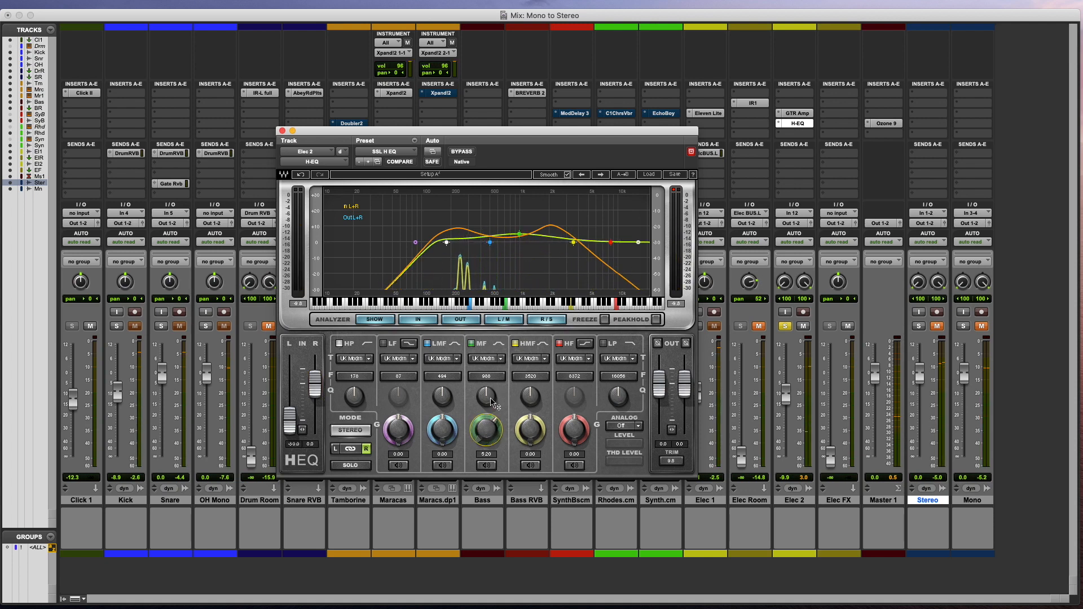
left_click_drag(486, 431, 485, 387)
Set the right channel's high-pass filter to 228 Hz and enable its low-pass filter at about 6540 Hz
left_click(354, 377)
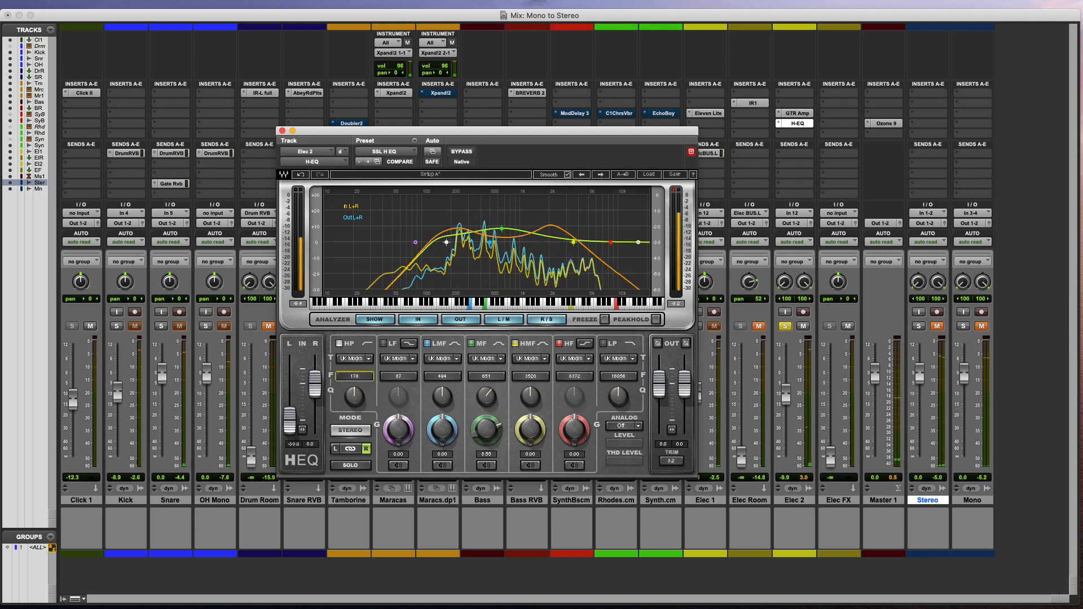
left_click(604, 343)
left_click_drag(619, 377, 599, 377)
Boost the right channel's HMF band by 4.55 dB at about 6598 Hz
left_click_drag(530, 430, 530, 388)
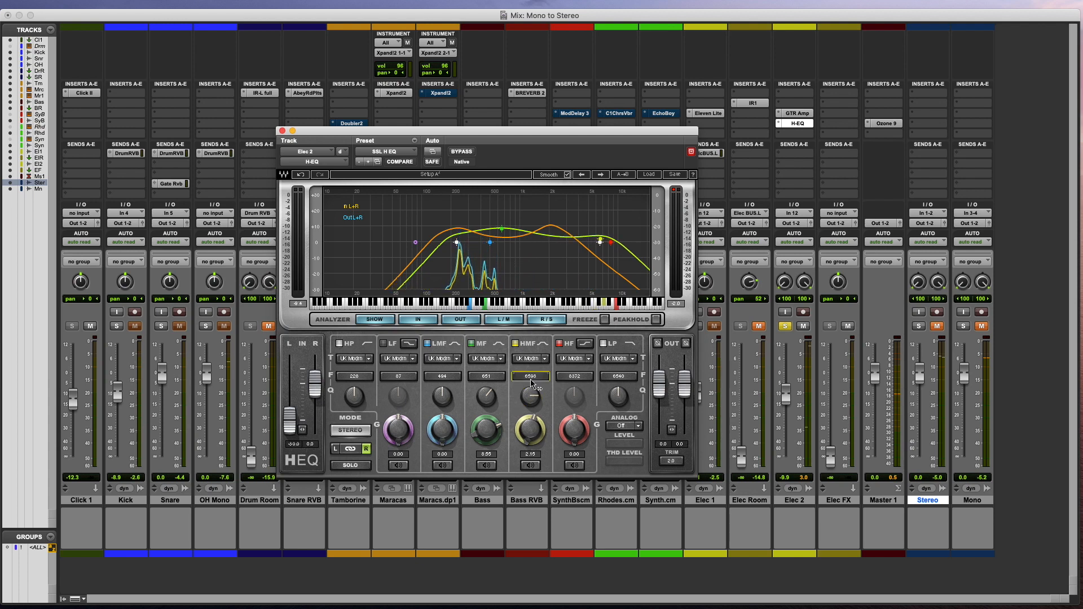
left_click_drag(531, 430, 530, 420)
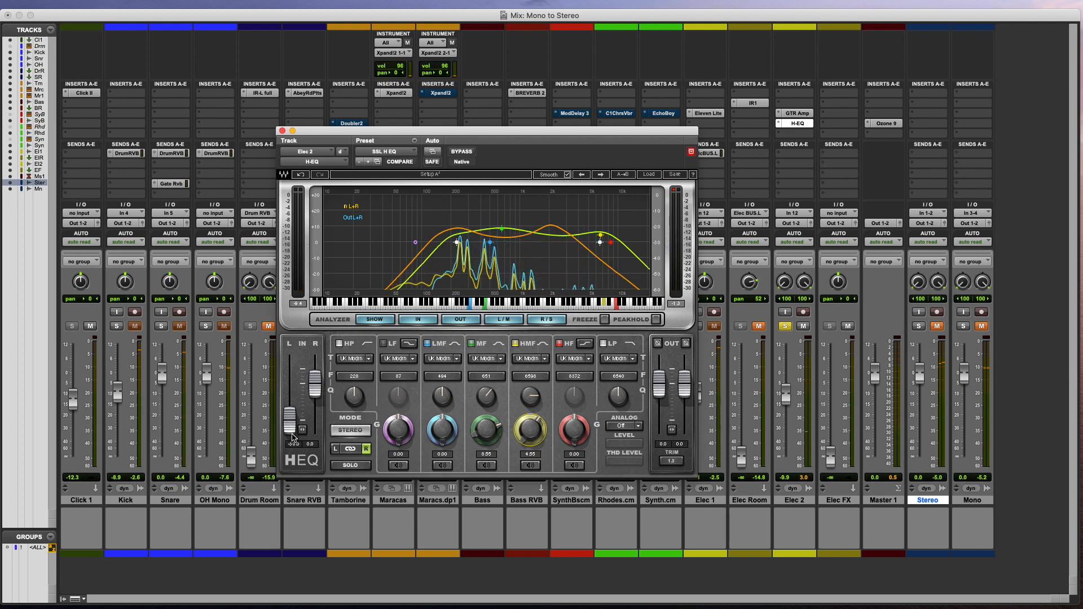
Restore the left input level of the H-EQ to 0.0
left_click_drag(293, 438, 293, 401)
left_click(338, 449)
Return the master output to stereo in Ozone 9 on the Master 1 track and close its window
left_click(889, 124)
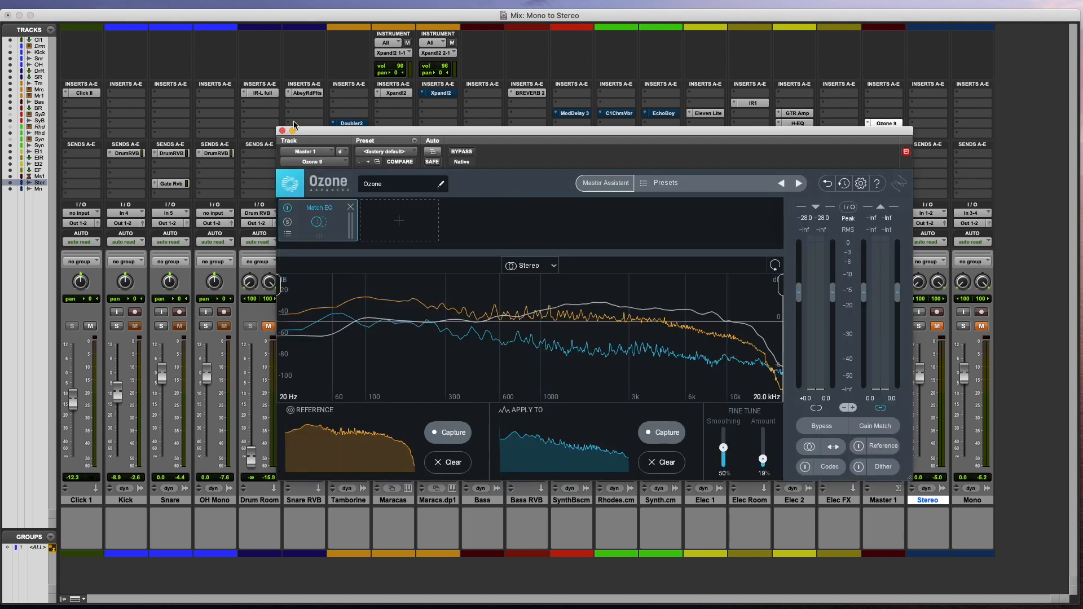
left_click(282, 130)
Reopen Elec 2's H-EQ and compare its bypassed and active sound during playback
left_click(796, 123)
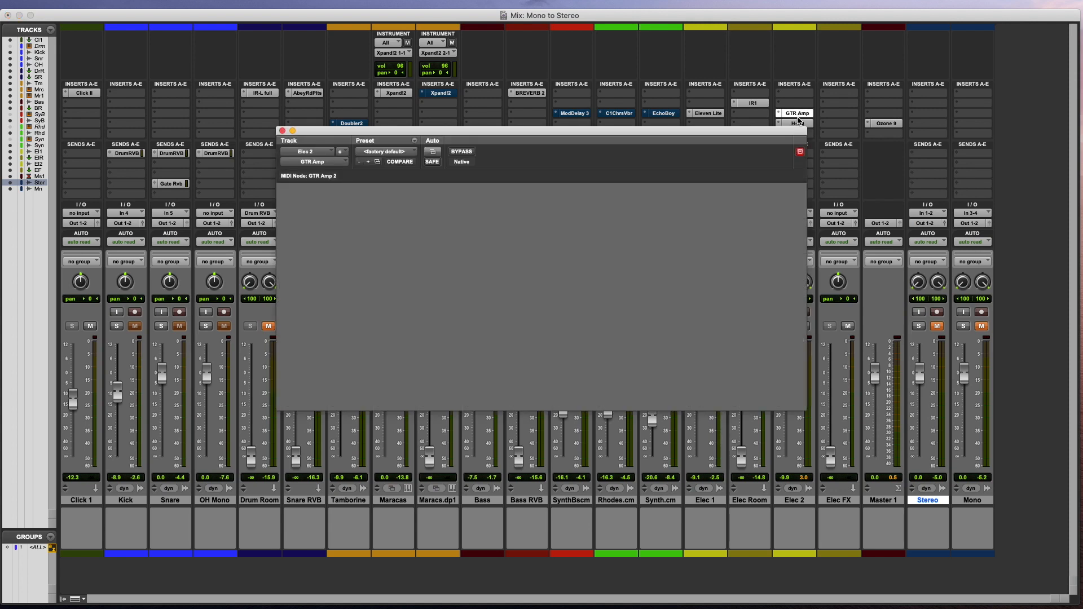
left_click(461, 152)
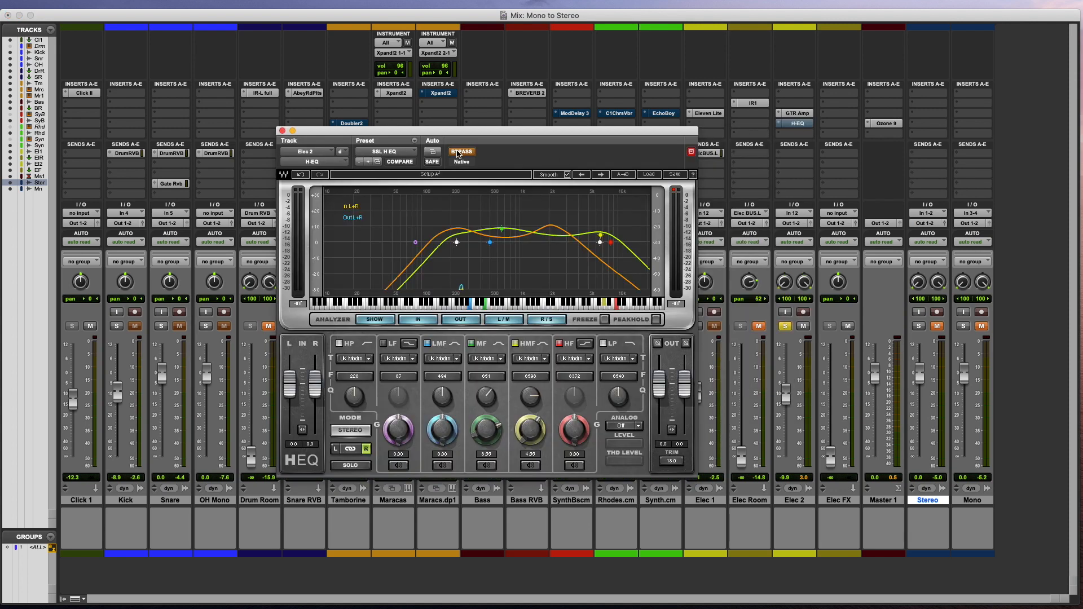
key("space")
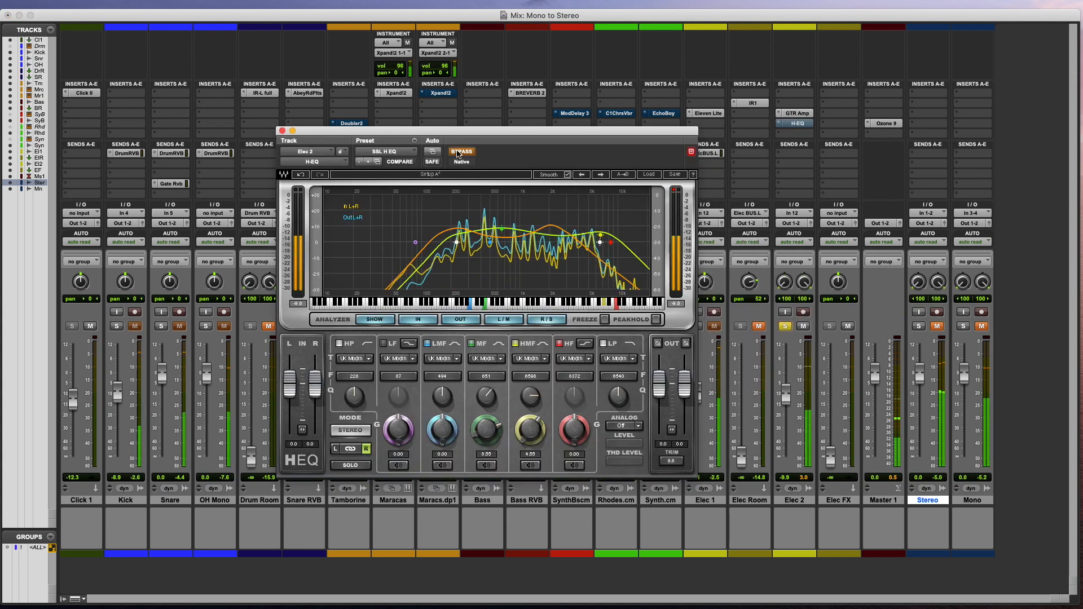
left_click(460, 151)
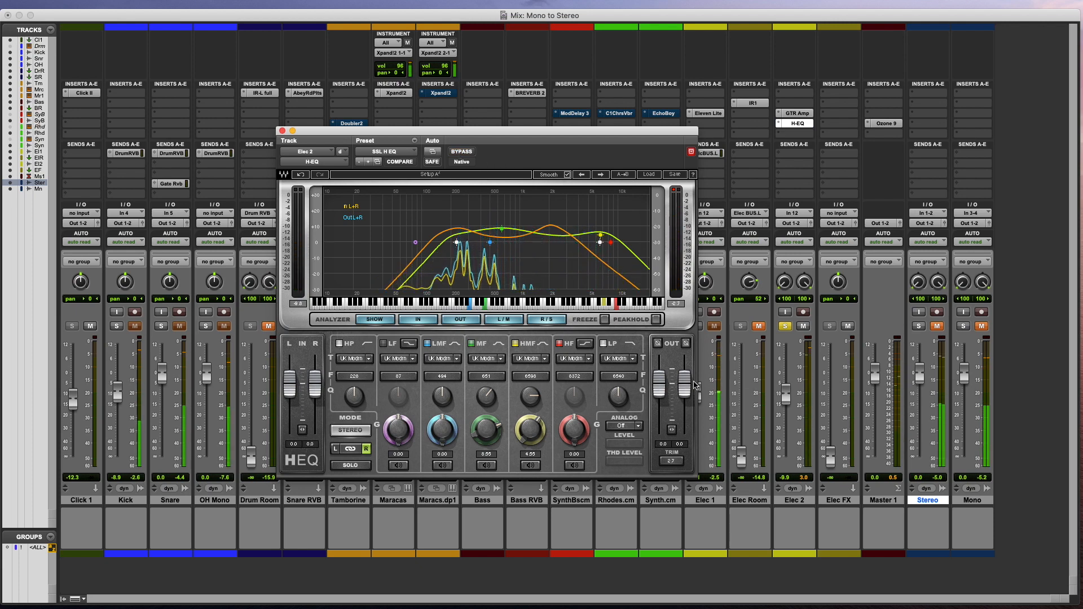
Lower the H-EQ's right output level to about -1.8 dB, checking the left-right balance in playback
key("space")
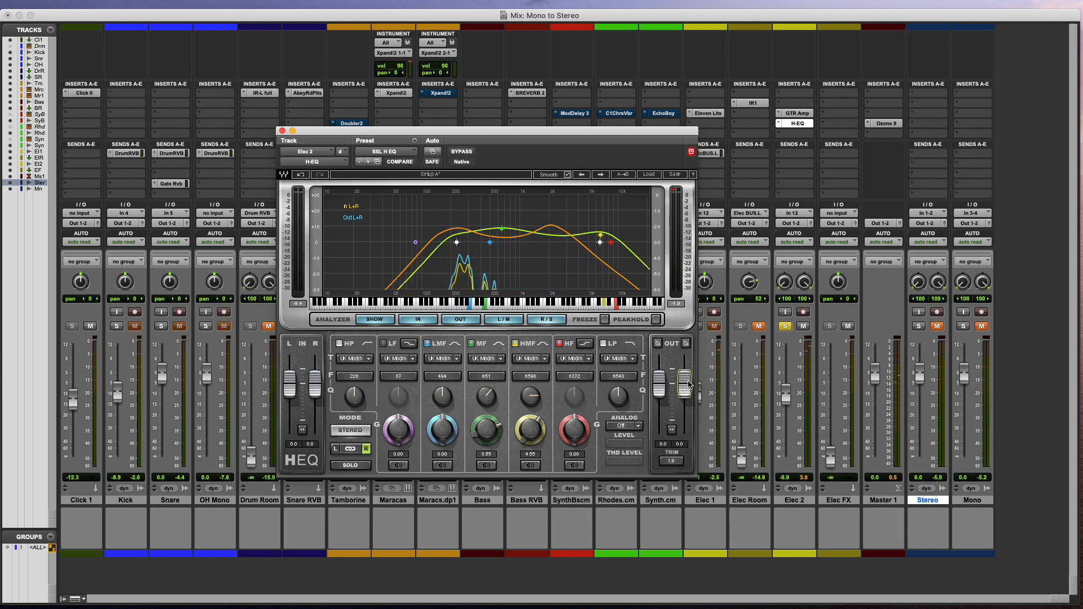
key("space")
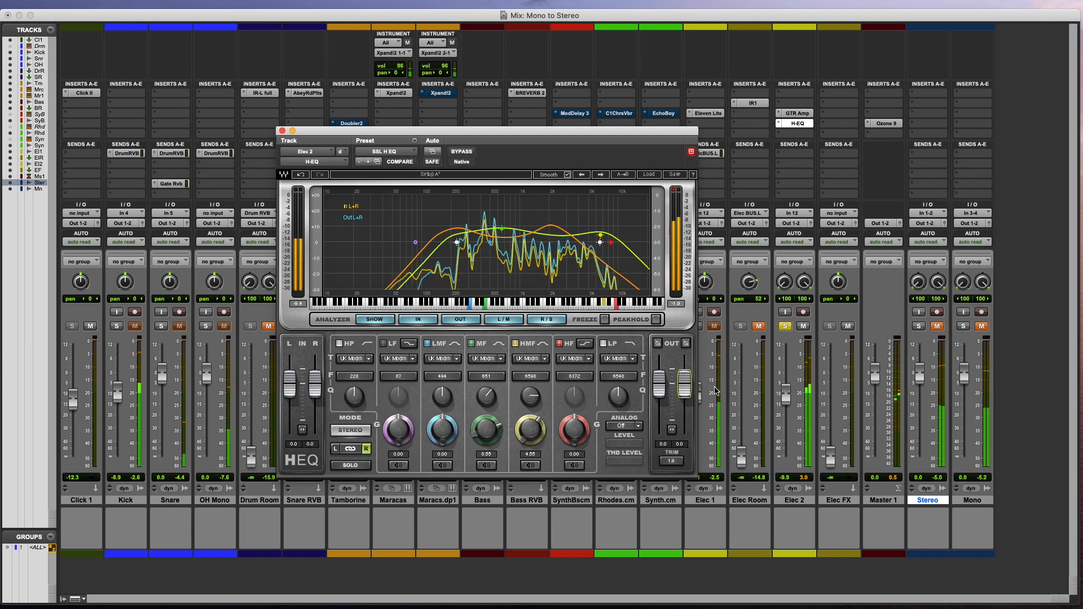
key("space")
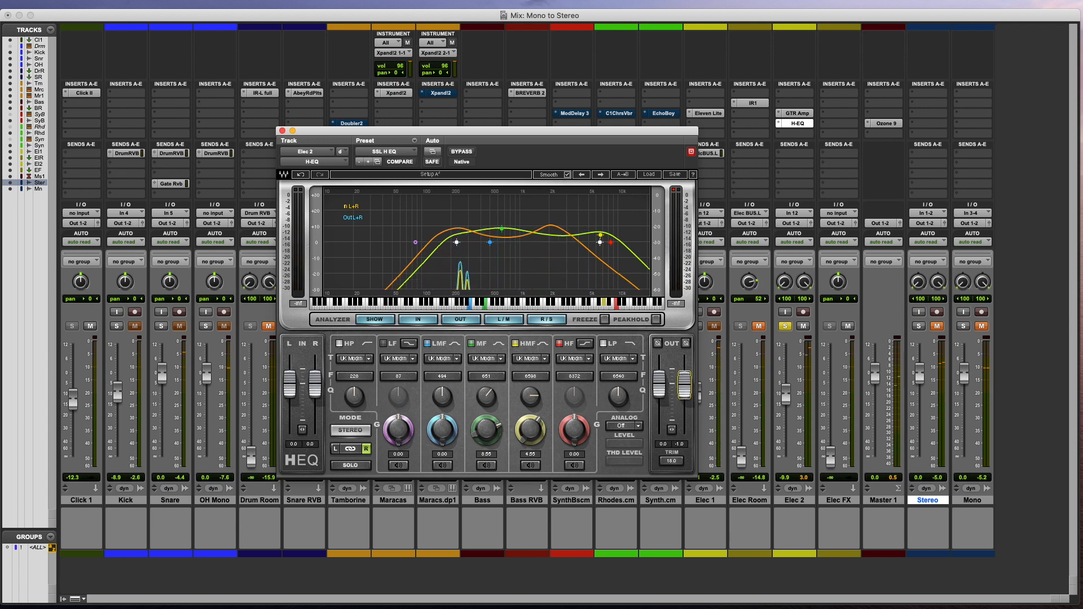
key("space")
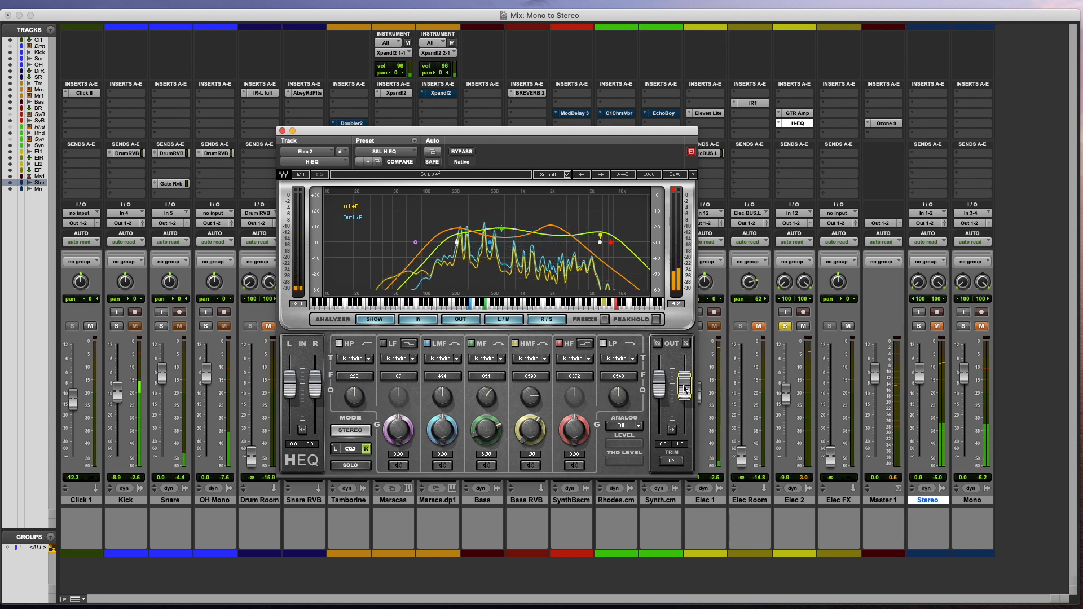
key("space")
key("space")
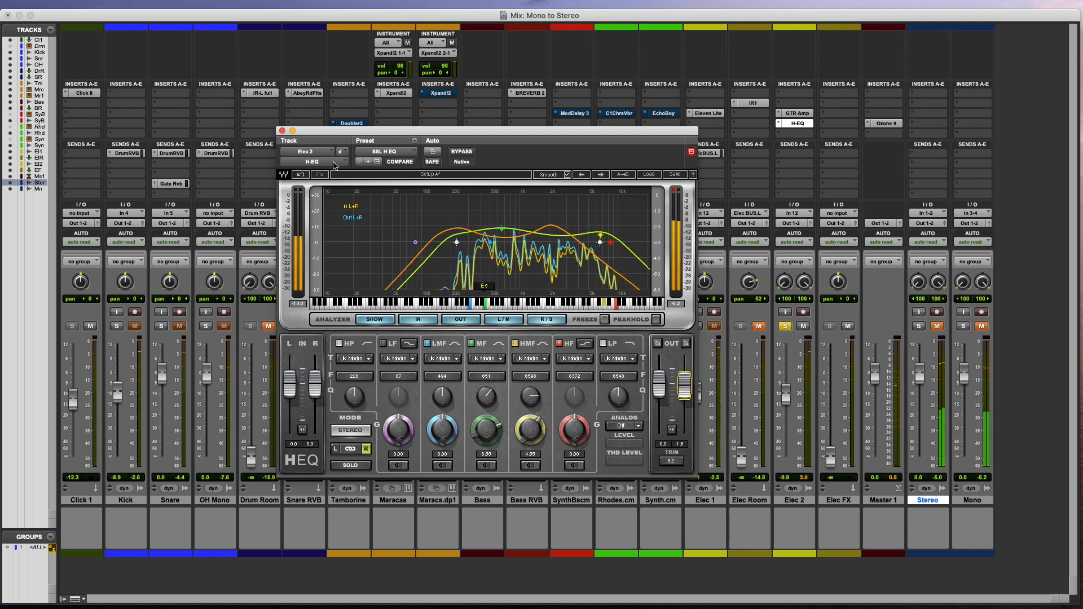
Compare the rebalanced guitar with the H-EQ bypassed and active, and close the plug-in window
left_click(461, 152)
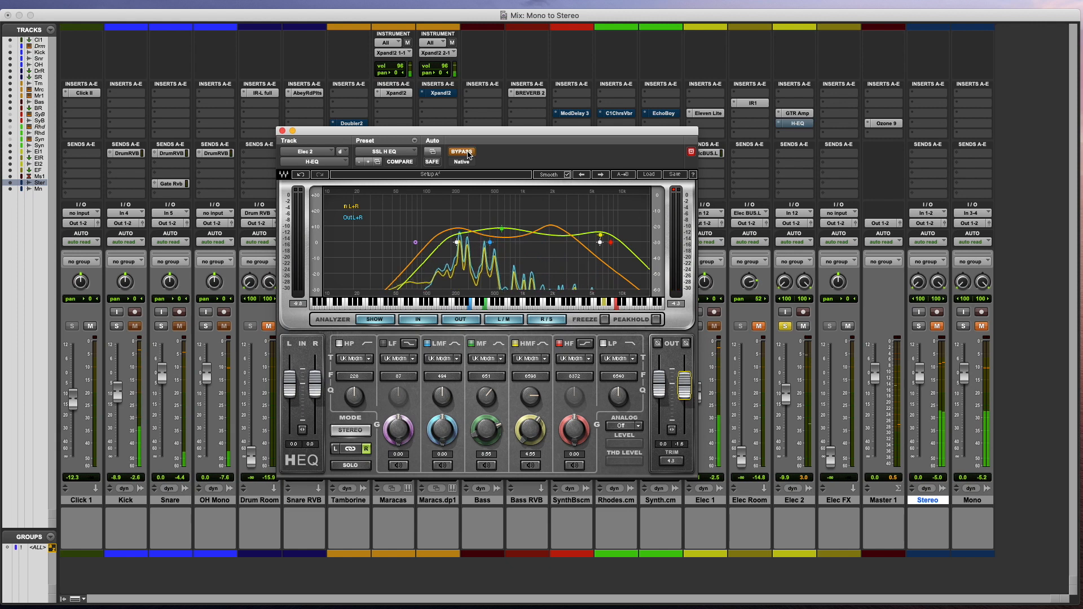
left_click(461, 152)
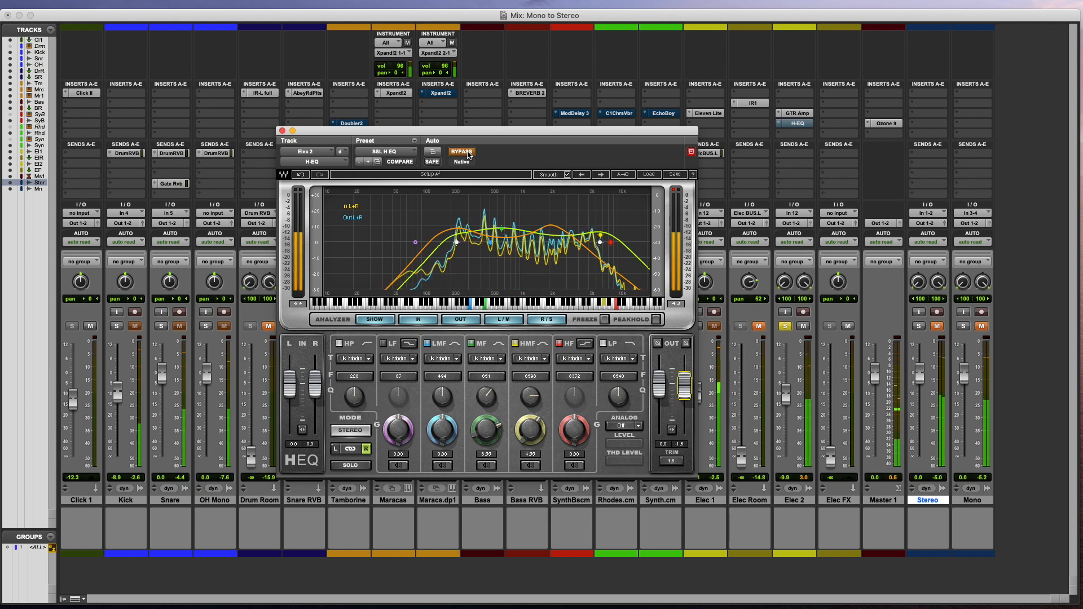
left_click(283, 131)
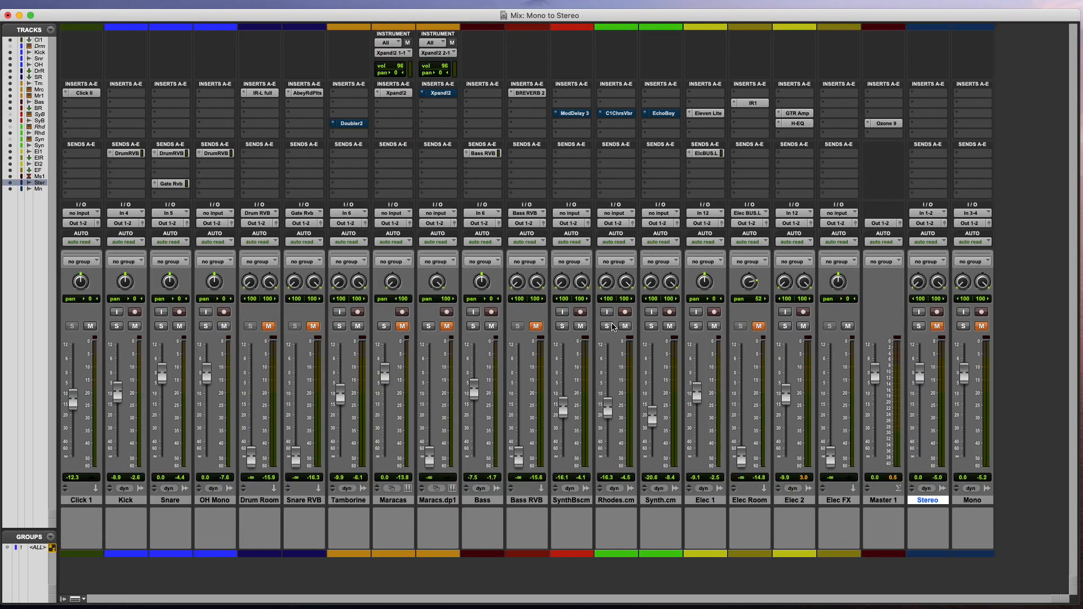
Solo the Rhodes.cm track and play it back
left_click(608, 326)
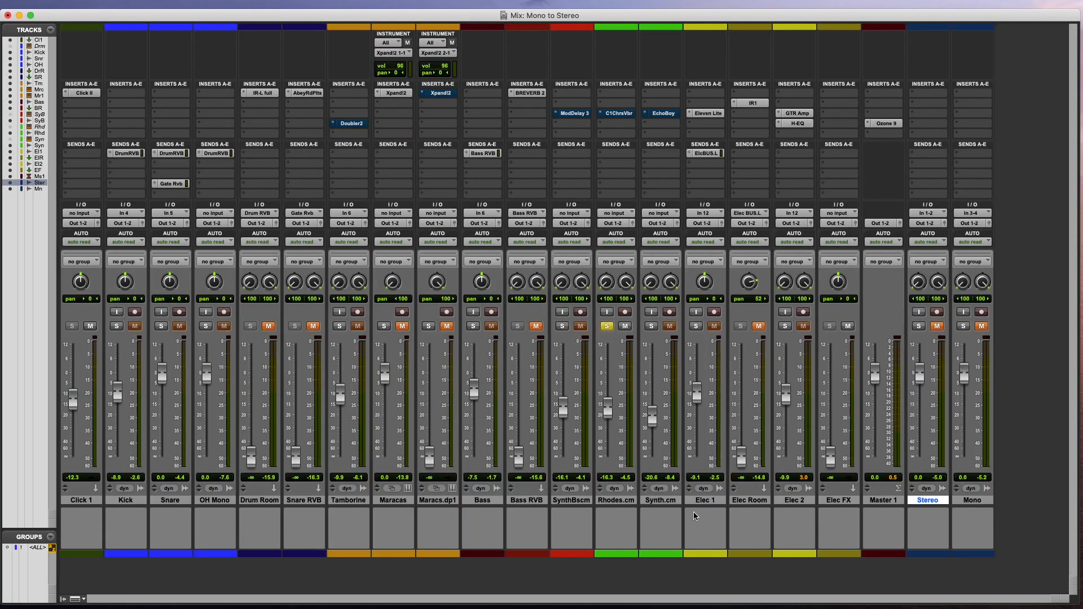
key("space")
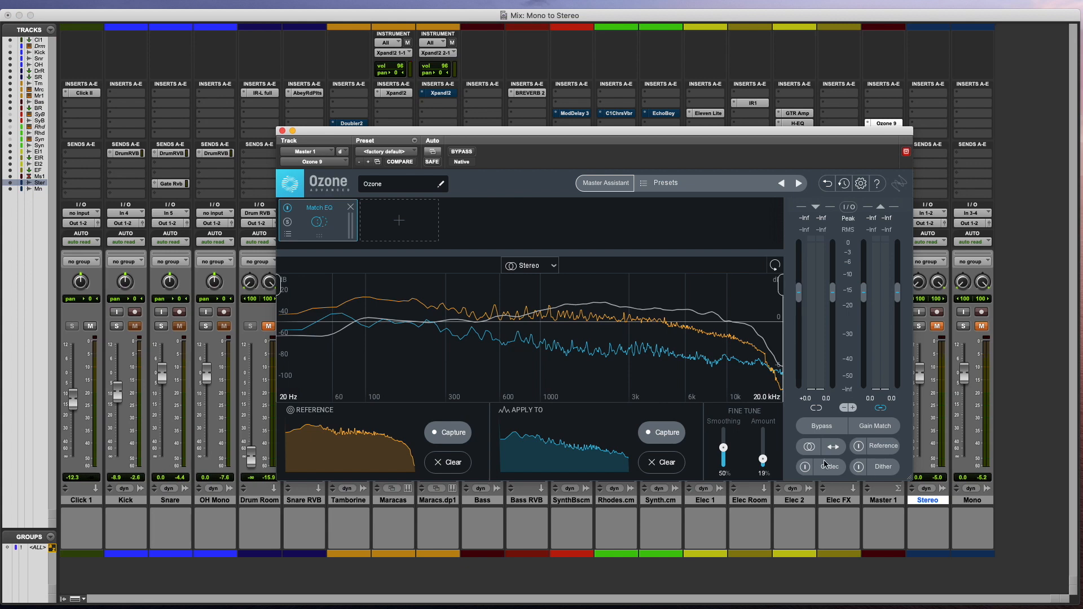
Stop playback, close the Ozone window, and open the C1 Chorus/Vibrato insert on Rhodes.cm for inspection
left_click_drag(291, 132, 154, 180)
key("space")
left_click(150, 176)
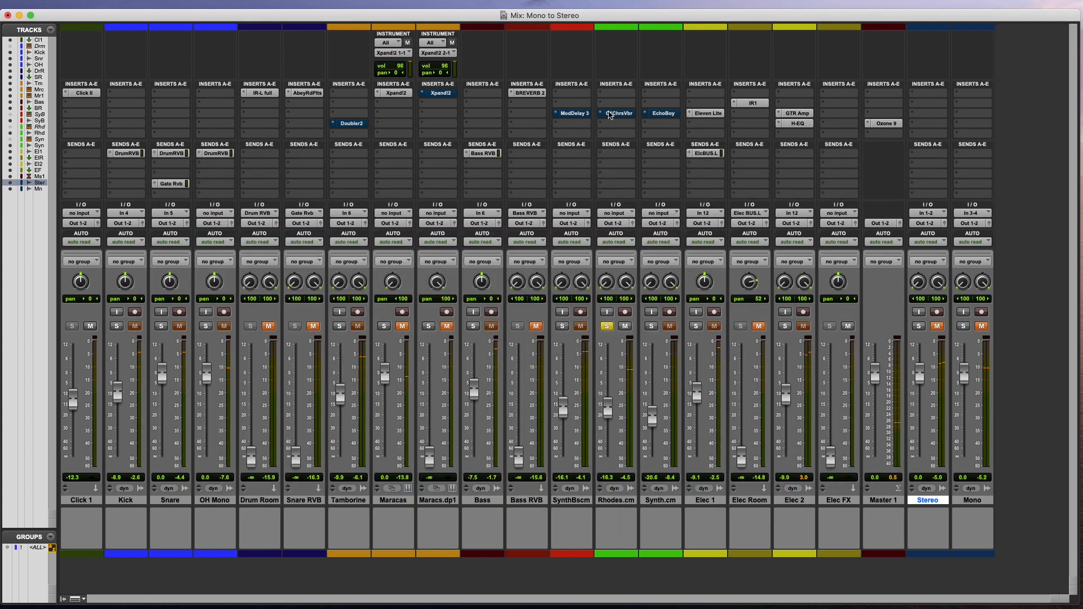
left_click(614, 113)
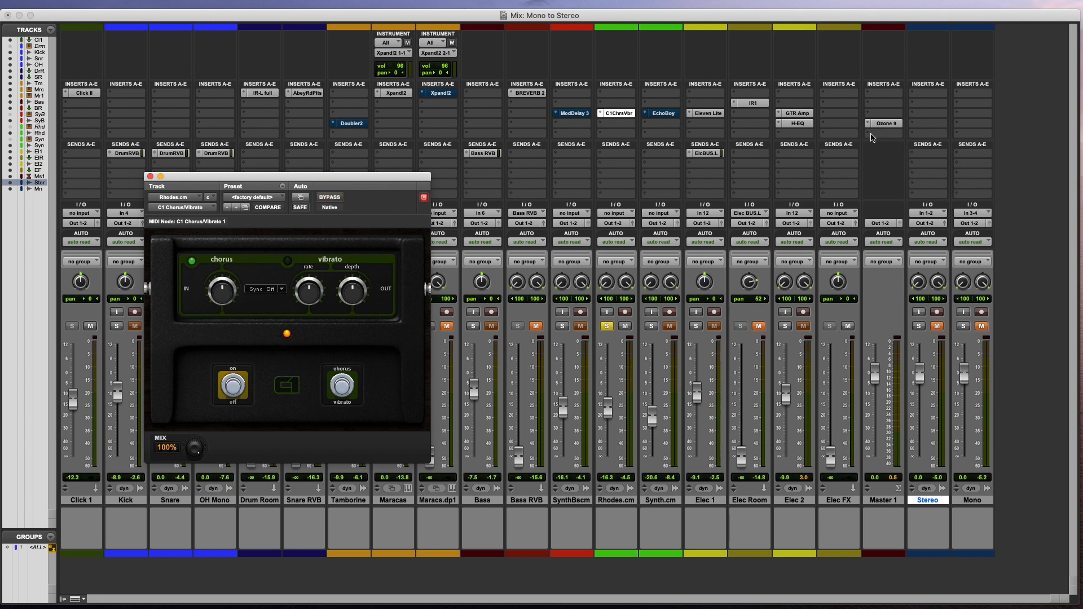
In Master 1's Ozone, audition the left and right channels separately in mono, alternating their input gains between +8.6 and -20 dB
left_click(892, 124)
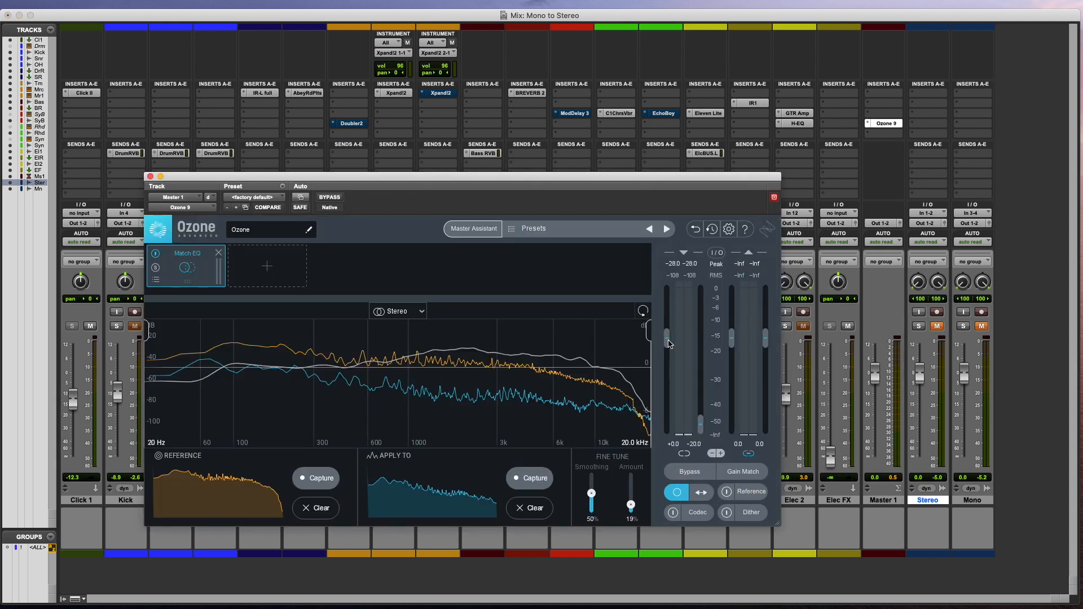
key("space")
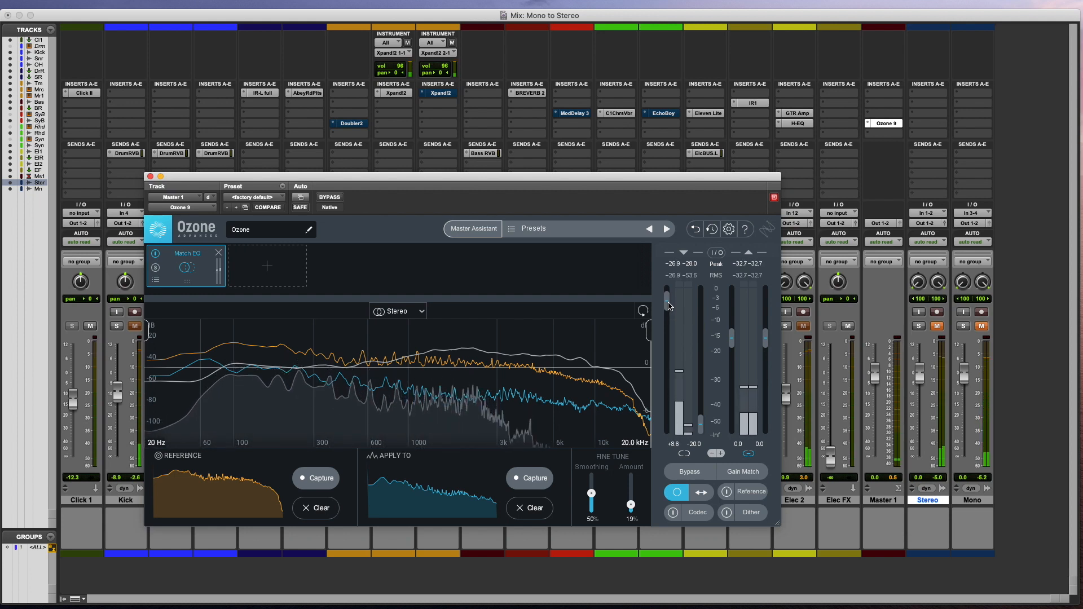
left_click_drag(669, 304, 672, 483)
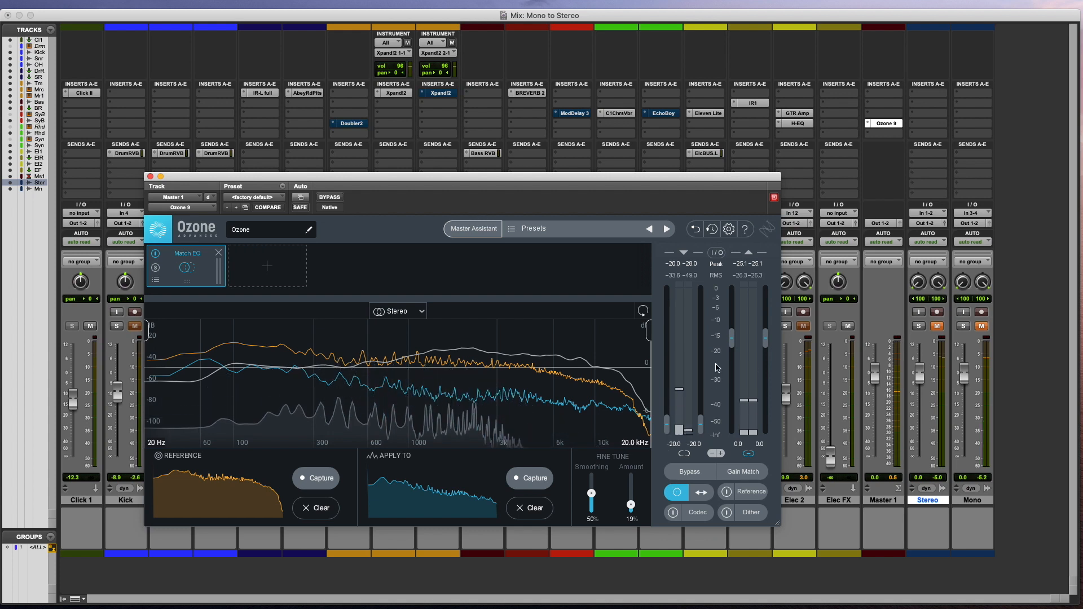
left_click_drag(701, 424, 708, 314)
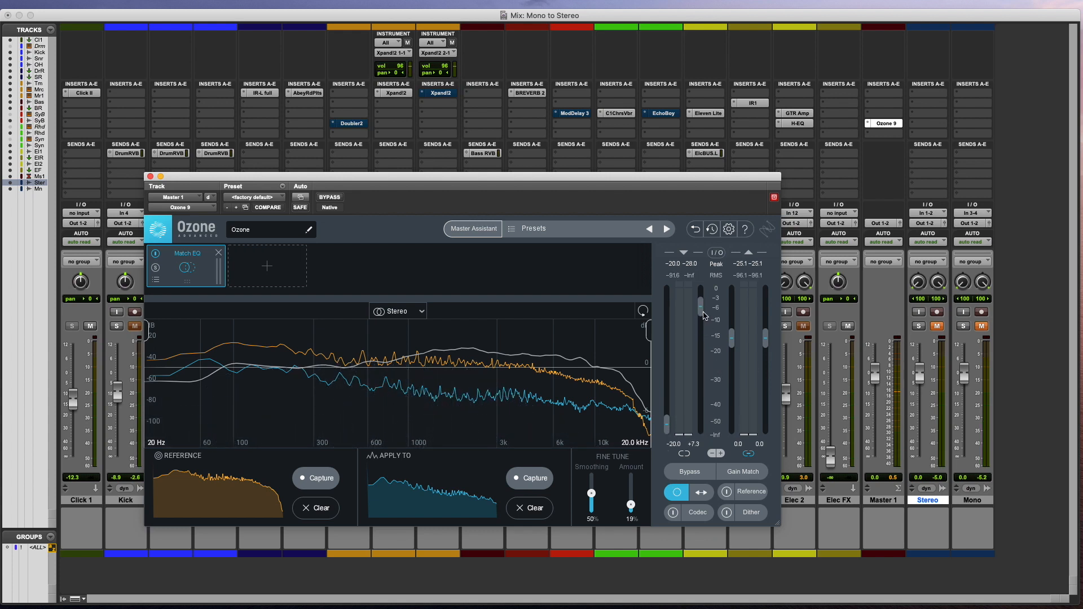
key("space")
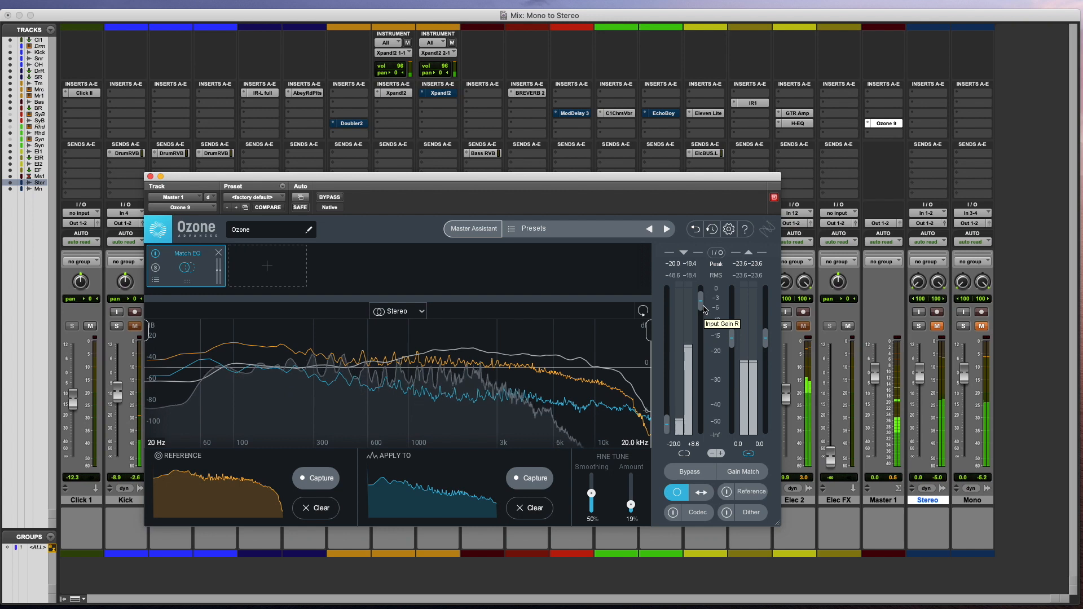
key("space")
Reset both Ozone input gains to 0.0 dB, compare the Rhodes in mono and stereo during playback, and close Ozone
double_click(703, 309)
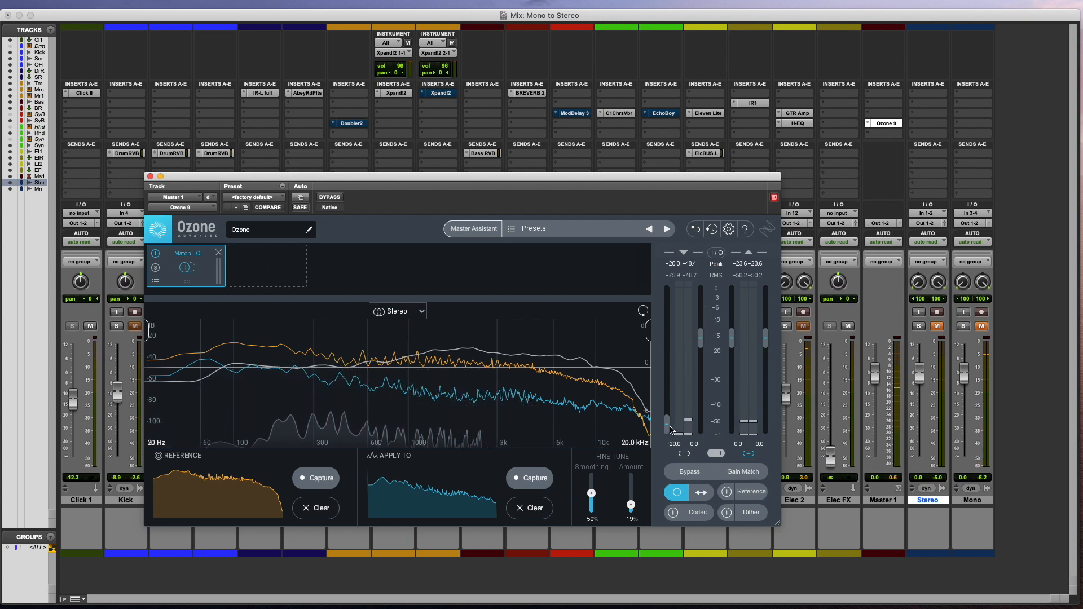
double_click(670, 430)
left_click(677, 499)
key("space")
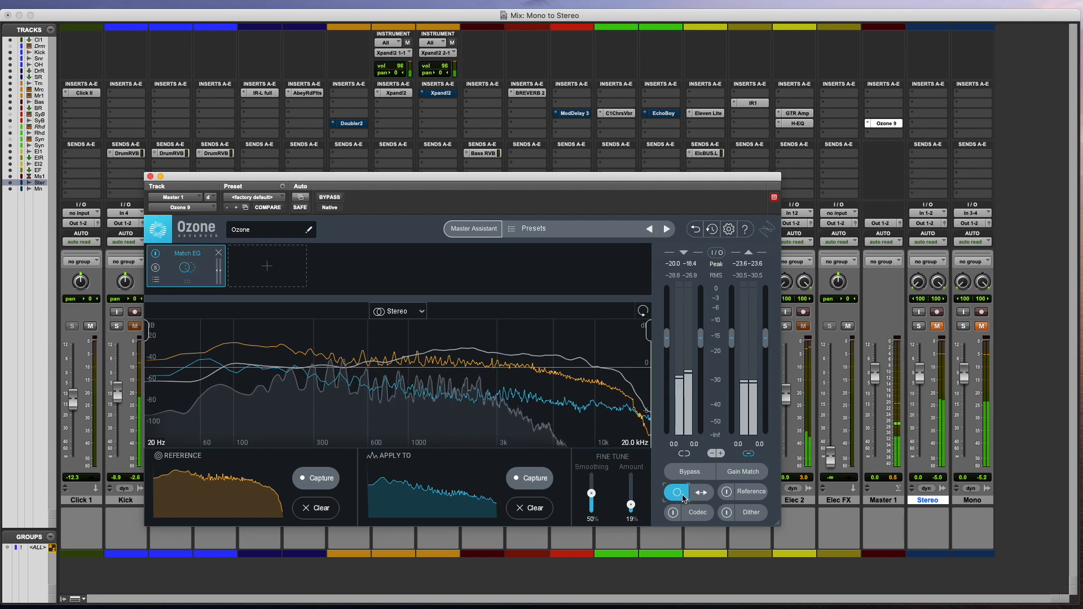
left_click(682, 496)
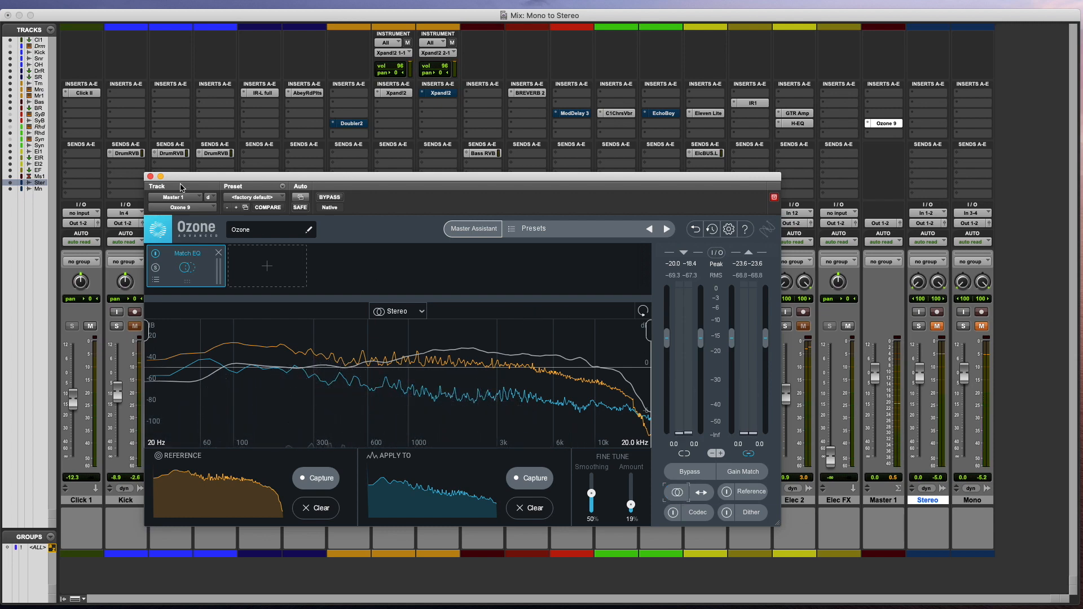
left_click(150, 177)
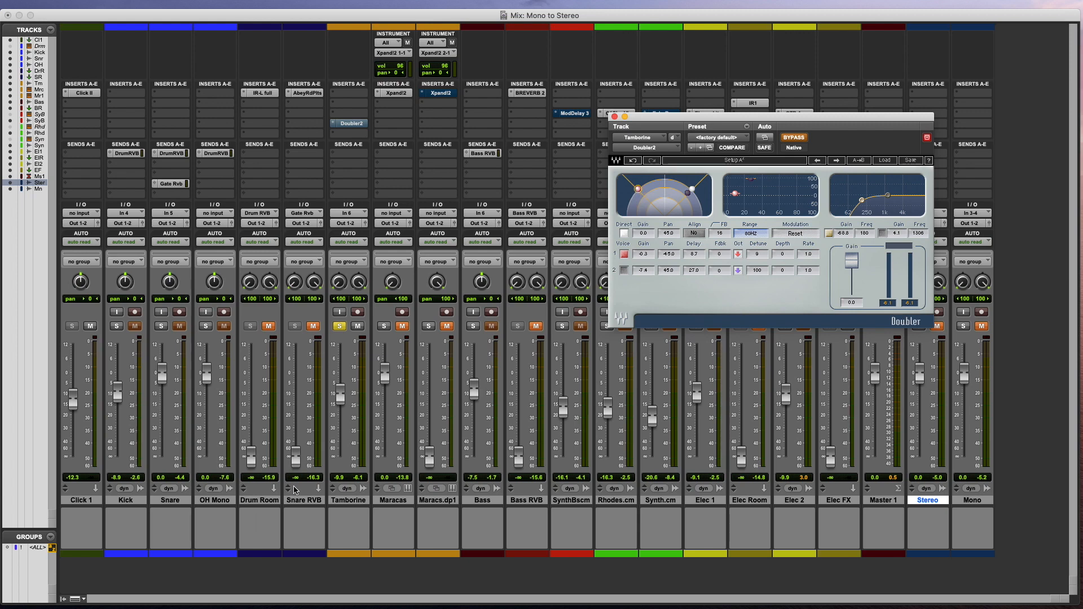
Play the soloed Tamborine and compare it with Doubler2 bypassed and active, leaving the effect on
key("space")
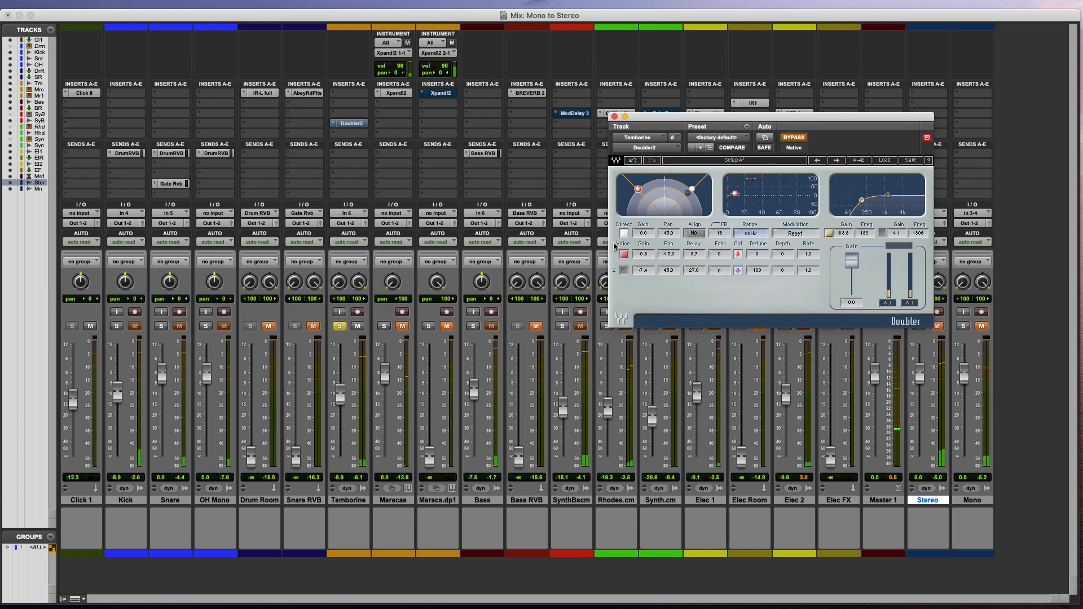
left_click_drag(720, 119, 605, 136)
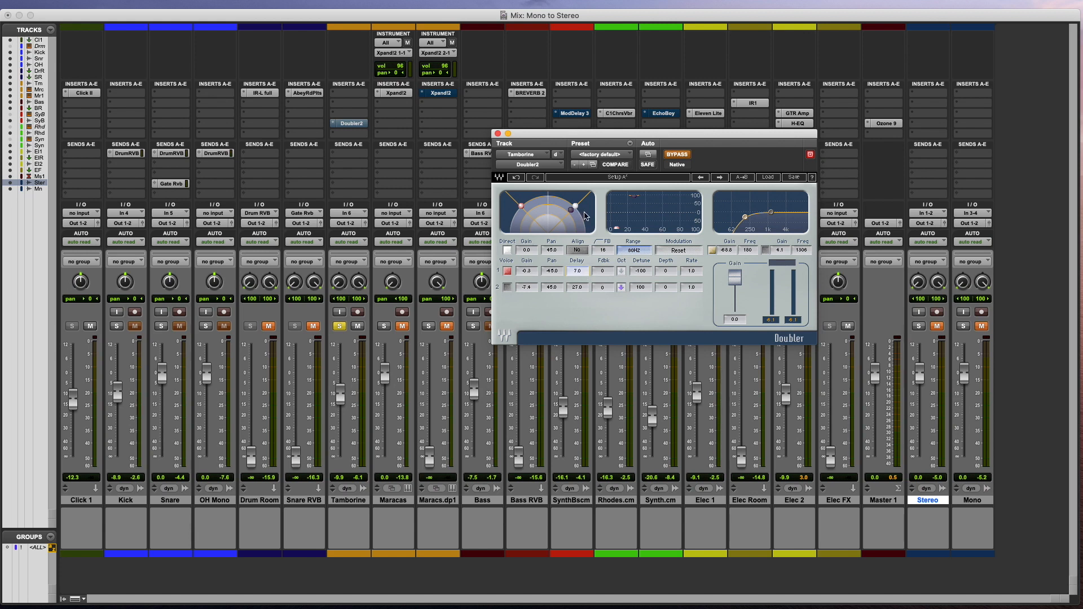
left_click(680, 156)
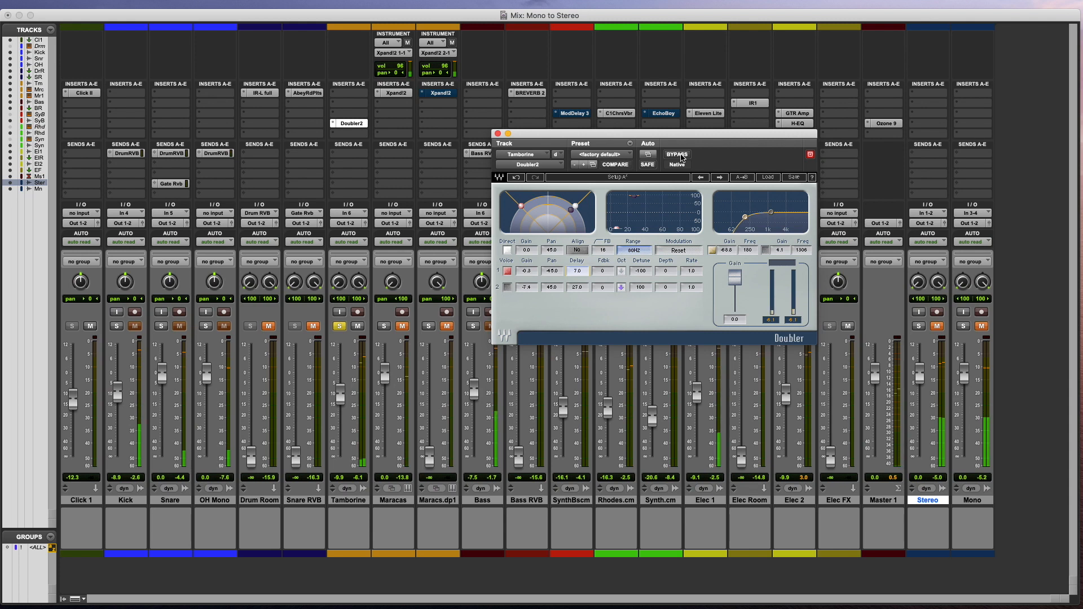
left_click(681, 156)
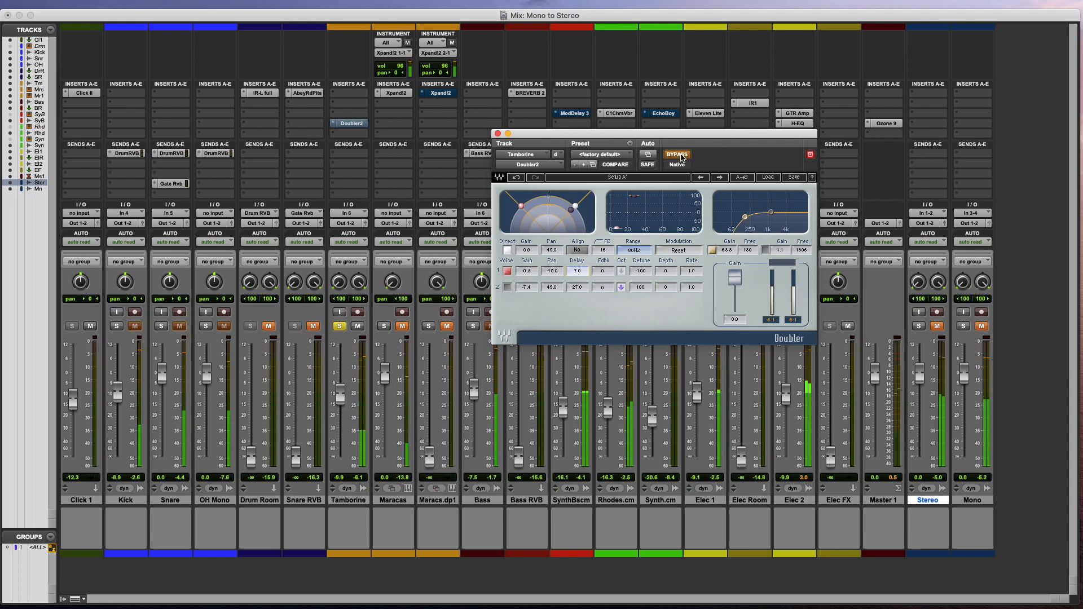
left_click(681, 156)
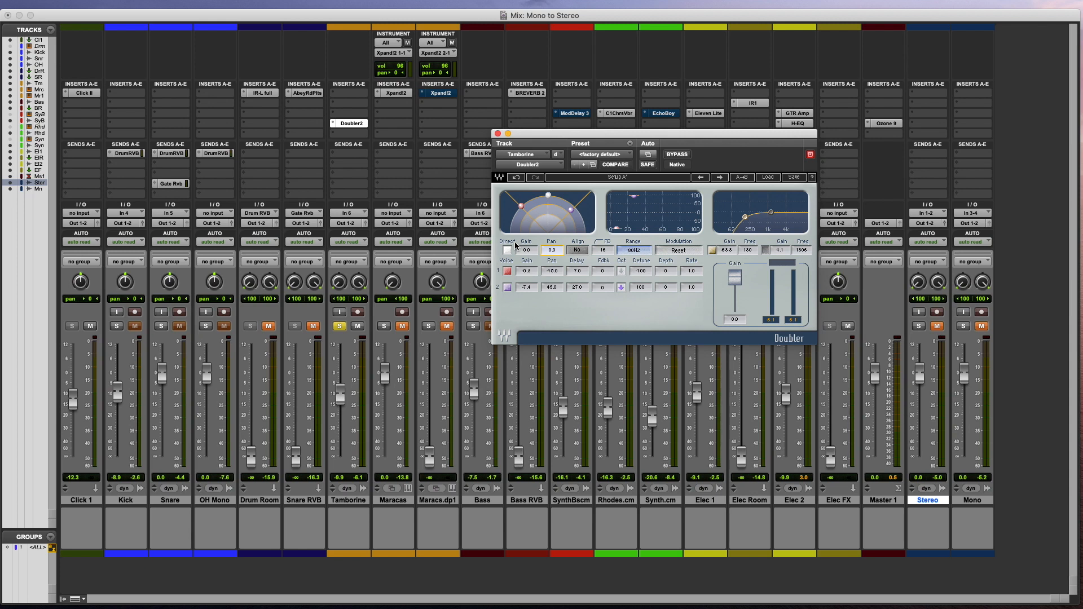
During playback, lower the gain of Doubler2's voice 1, enable its octave shift, and raise its detune
key("space")
left_click_drag(527, 271, 526, 295)
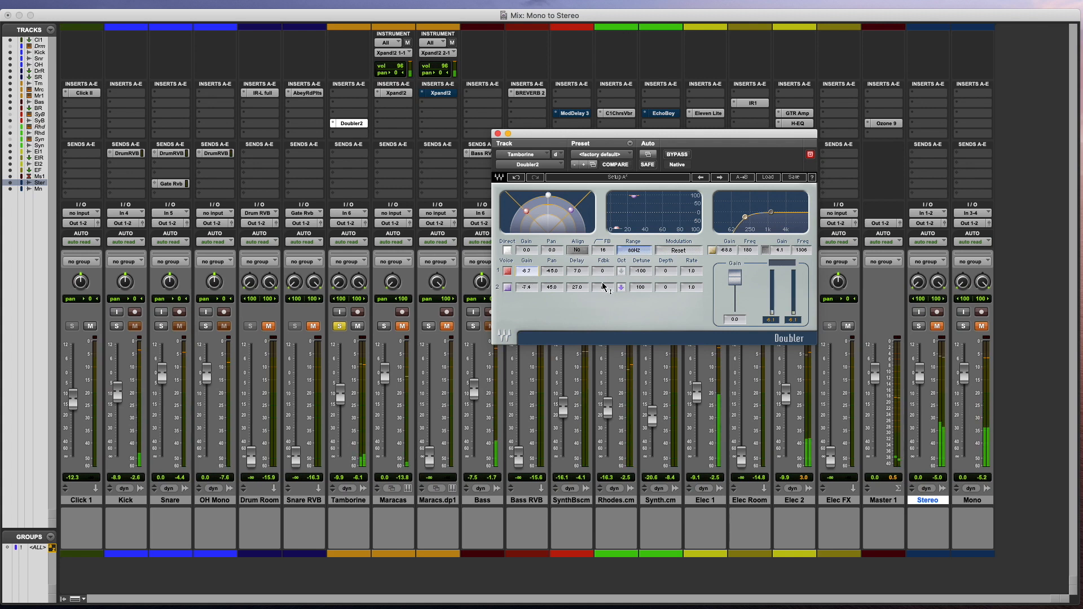
left_click(622, 272)
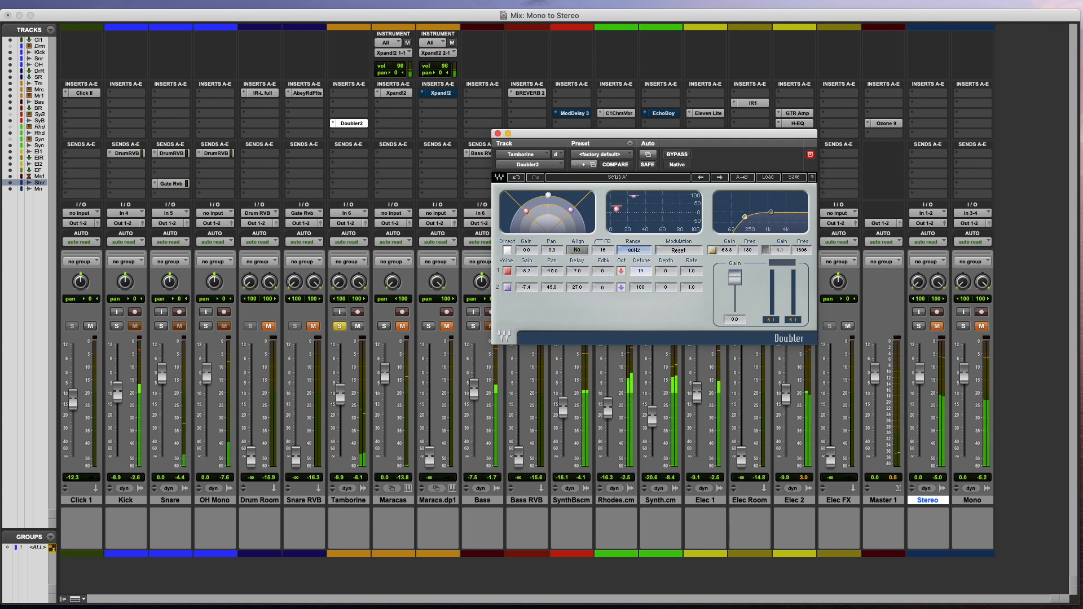
left_click_drag(643, 271, 643, 247)
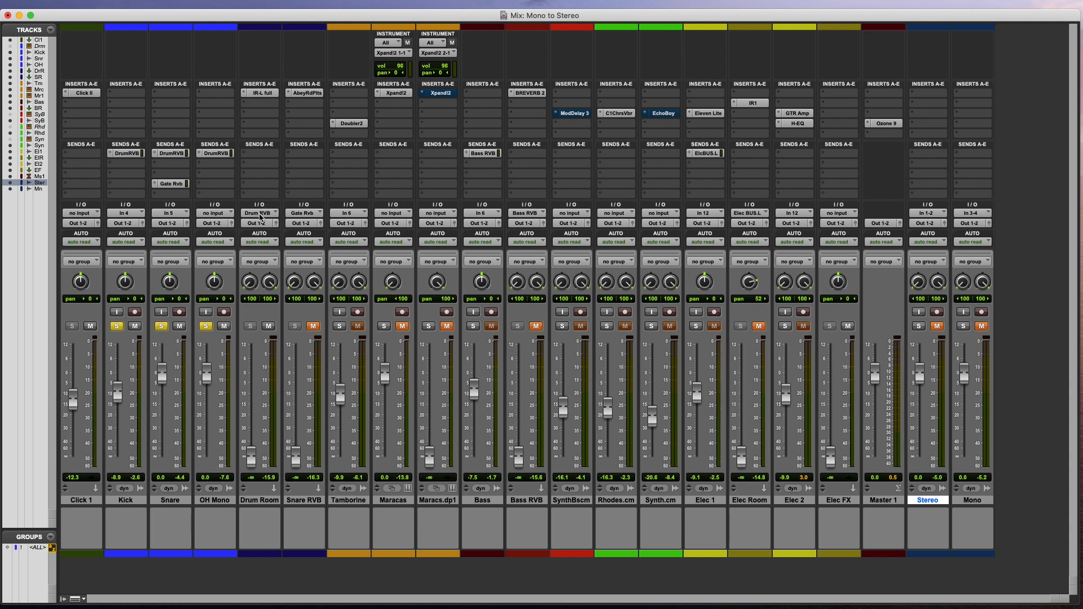
Load the Town House Studio (Drummer position) impulse response with reset in Drum Room's IR-L, and raise that track's fader to about -7.3 dB
left_click(258, 93)
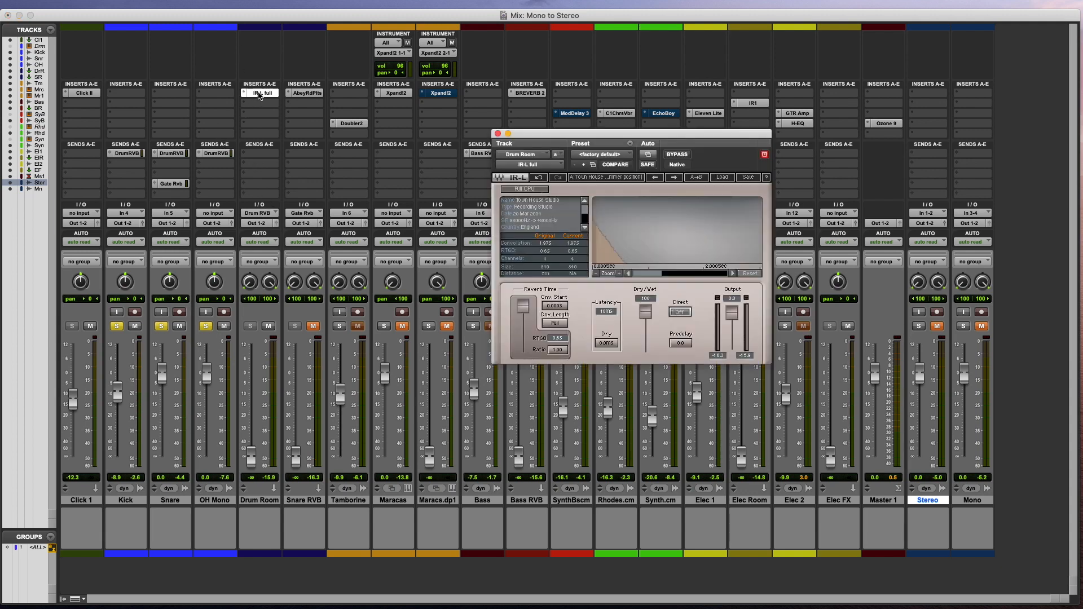
left_click(723, 177)
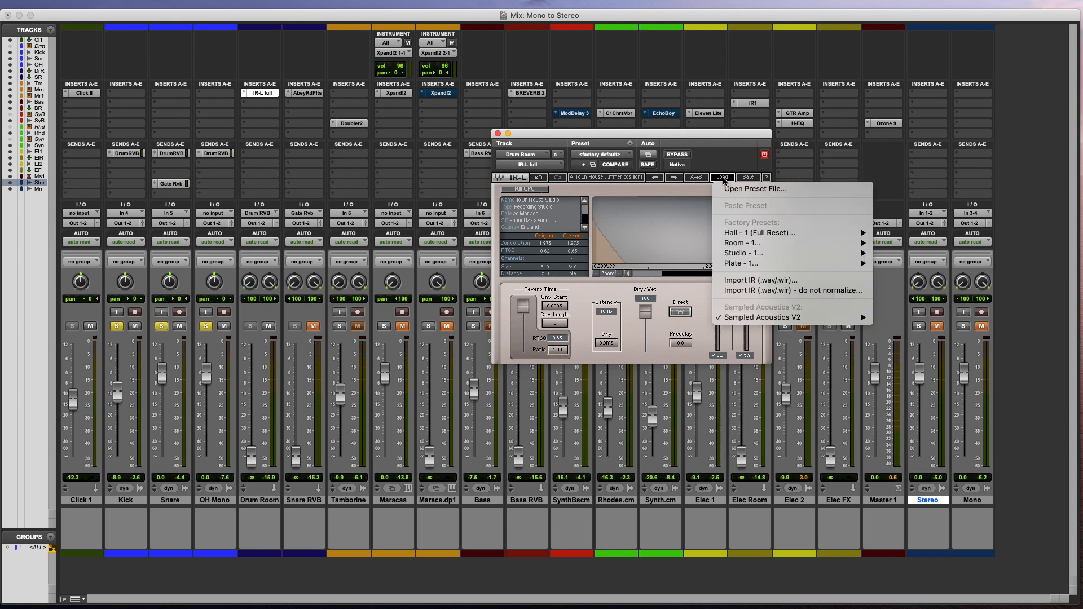
mouse_move(783, 317)
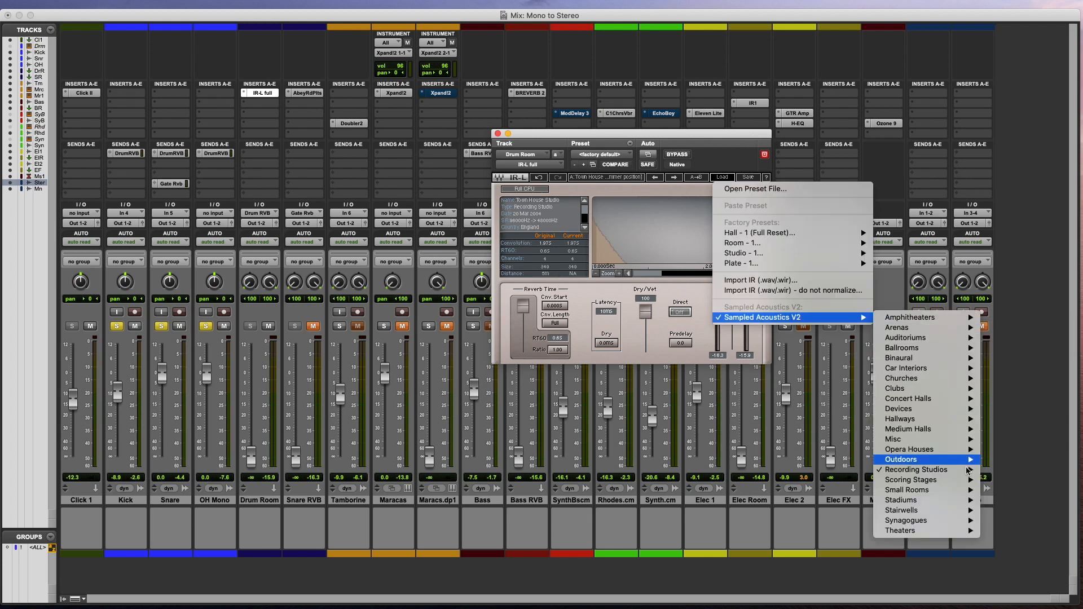
mouse_move(967, 470)
mouse_move(797, 588)
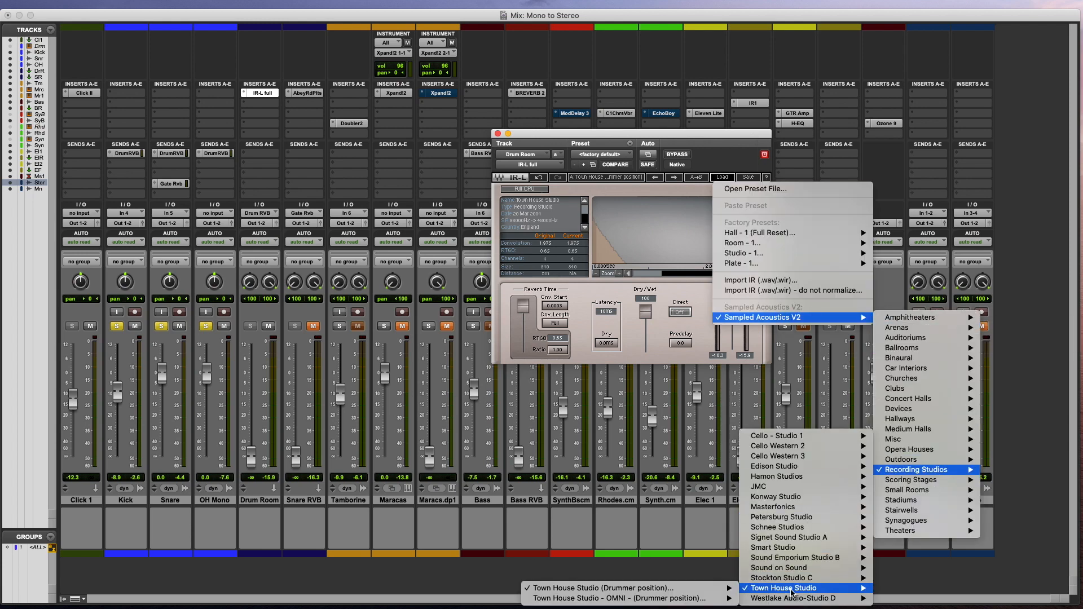
mouse_move(689, 590)
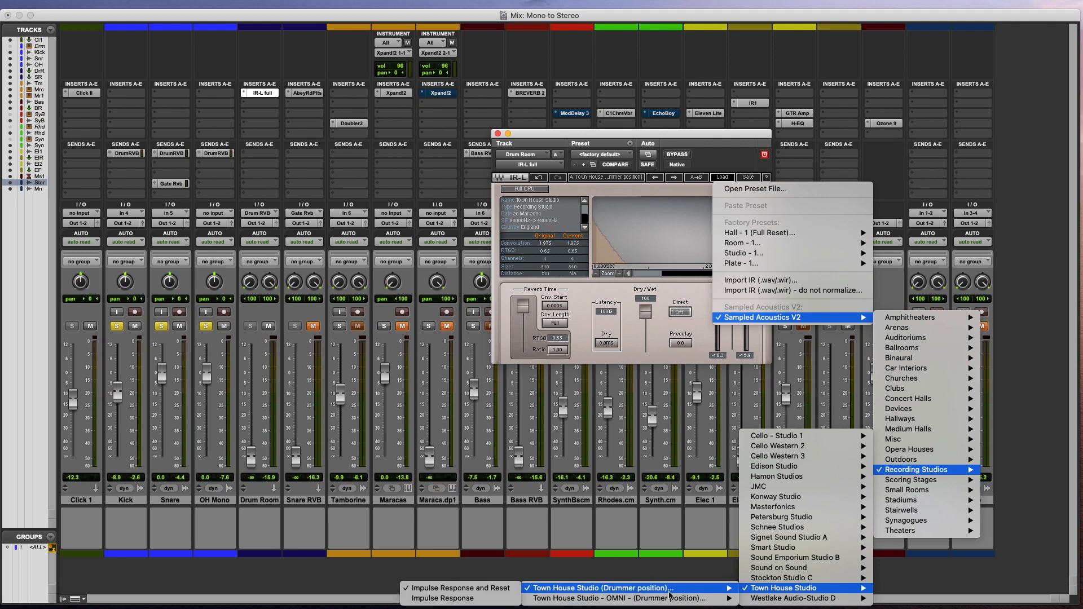
left_click(496, 589)
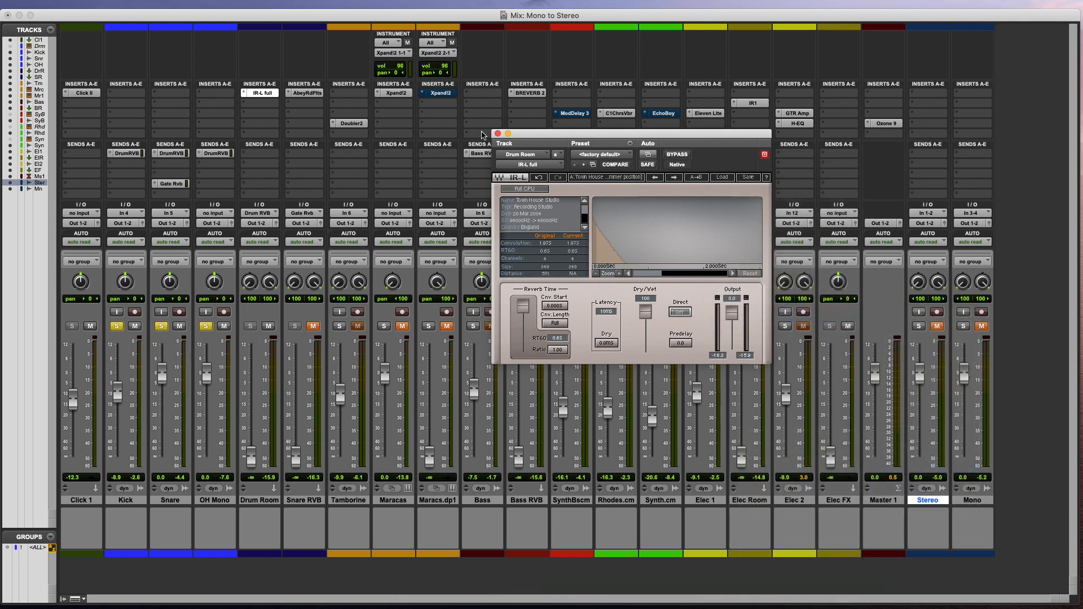
left_click(498, 133)
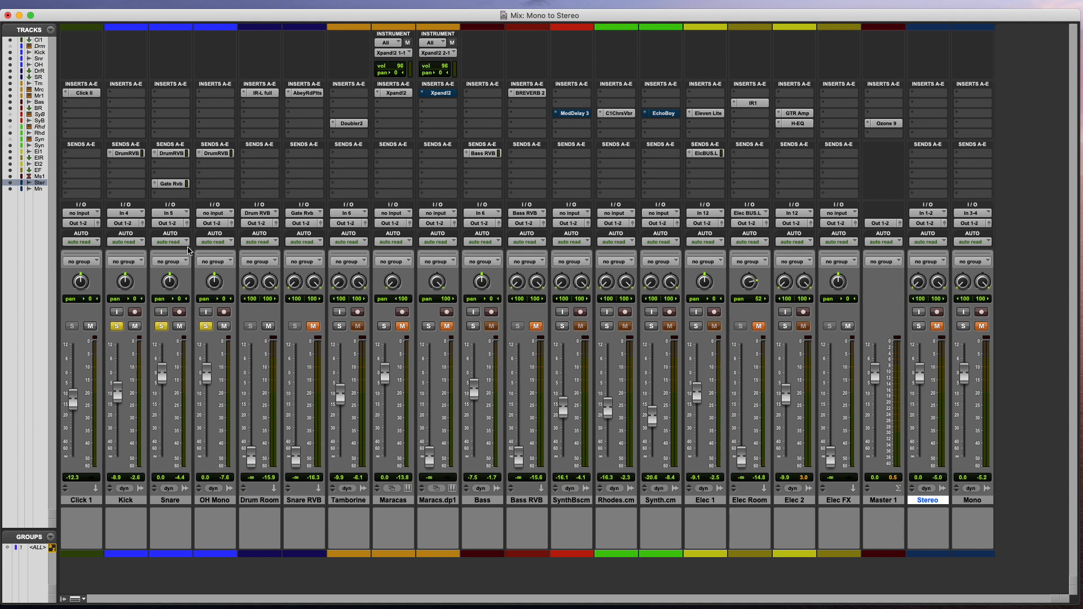
left_click_drag(252, 471, 248, 414)
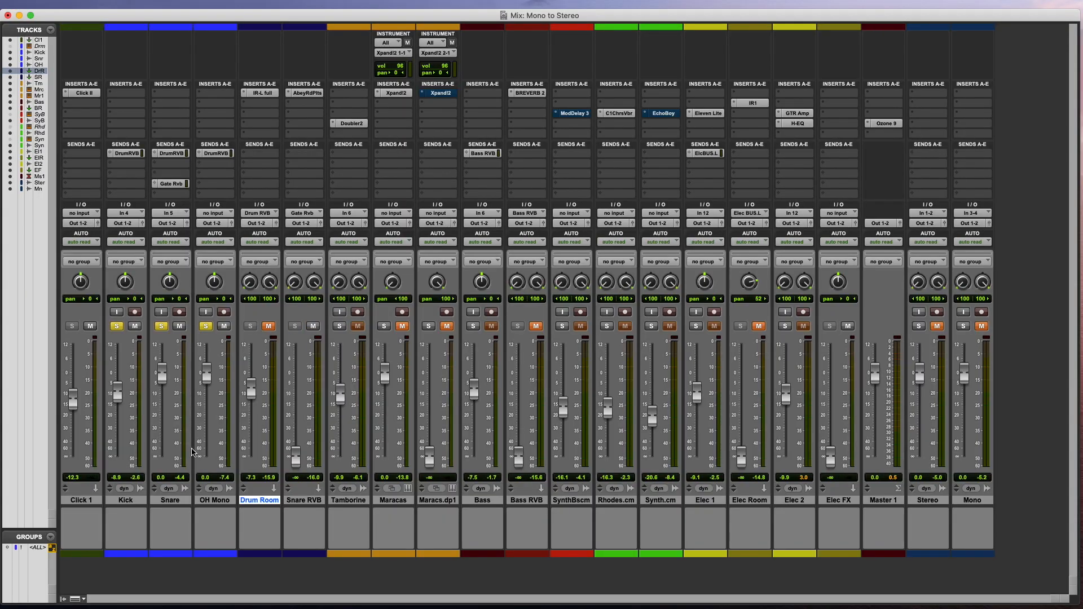
Check Snare RVB's Abbey Road Plates and the Snare's Gate Rvb send, and raise the Snare RVB fader to about -15.6 dB
left_click(308, 93)
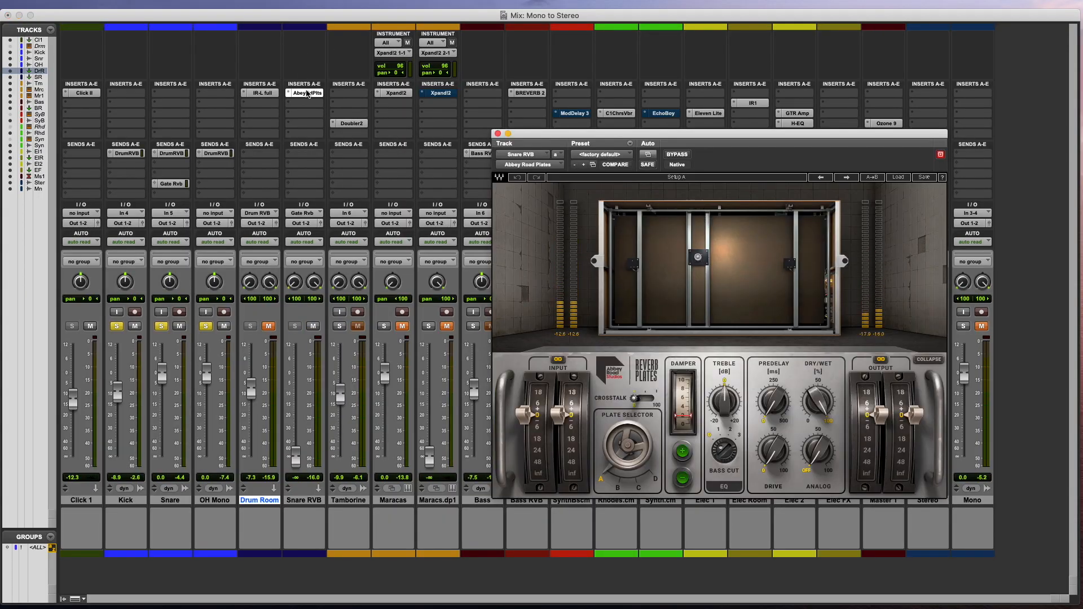
left_click(307, 93)
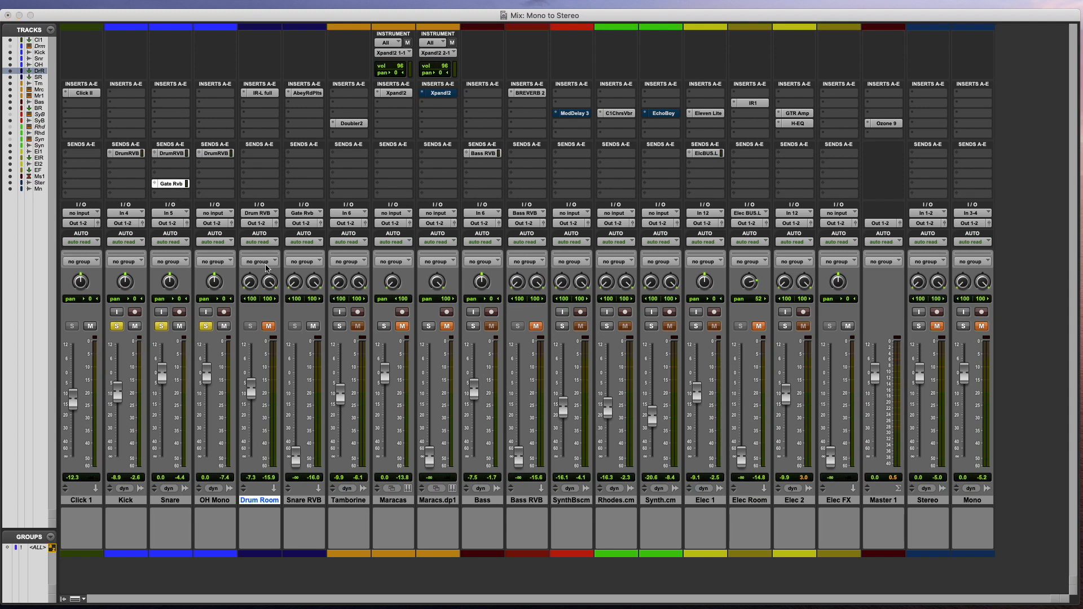
left_click(154, 183)
left_click(130, 197)
left_click_drag(295, 454, 294, 406)
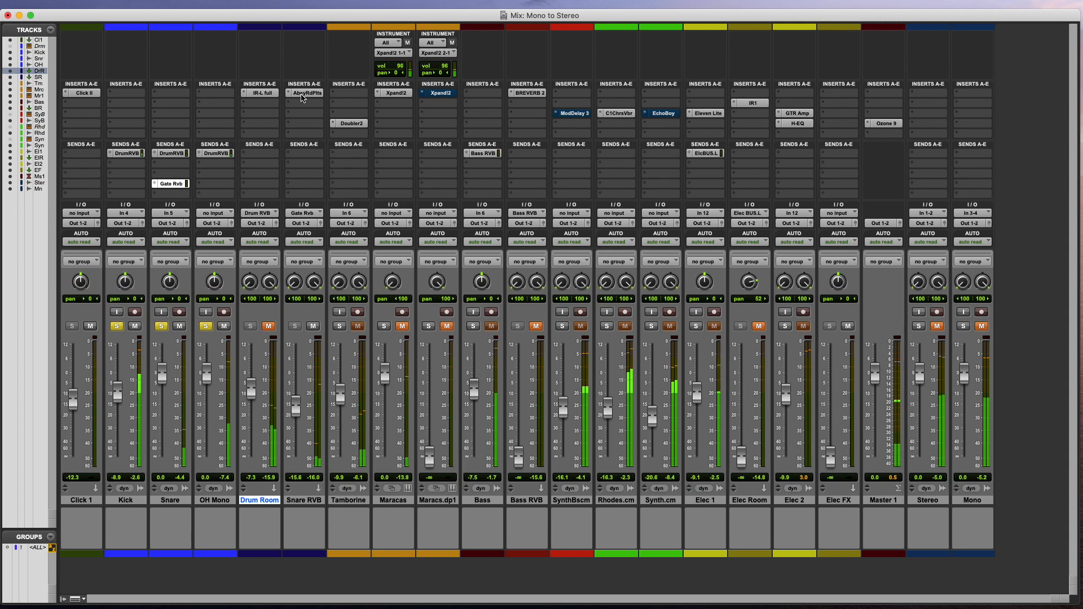
In Snare RVB's Abbey Road Plates, adjust the predelay and bass cut, set the treble to 1.6 dB, and close the plug-in
left_click(307, 92)
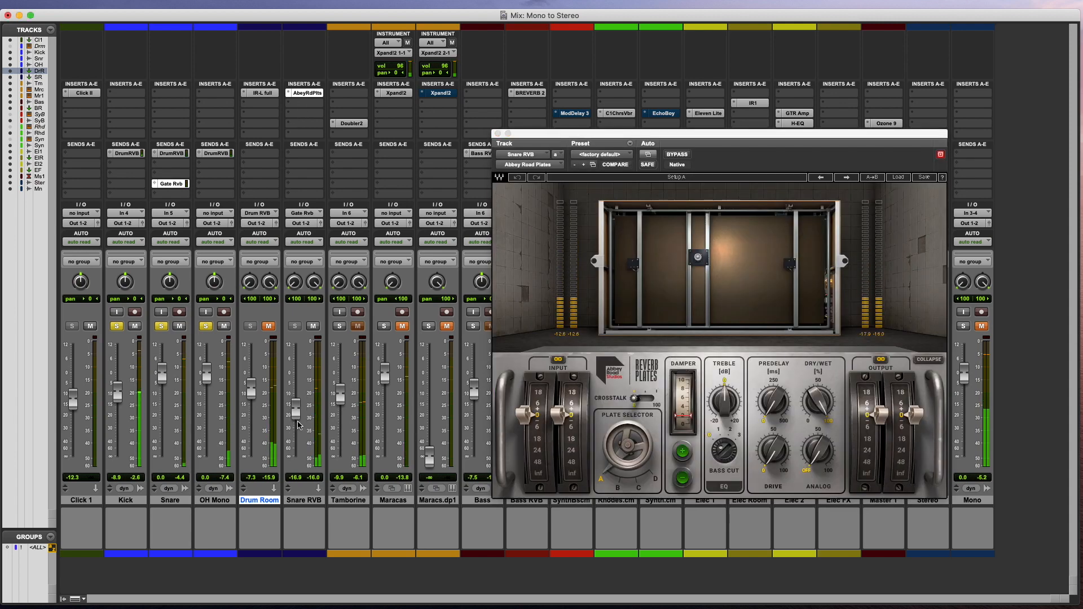
left_click_drag(773, 402, 774, 392)
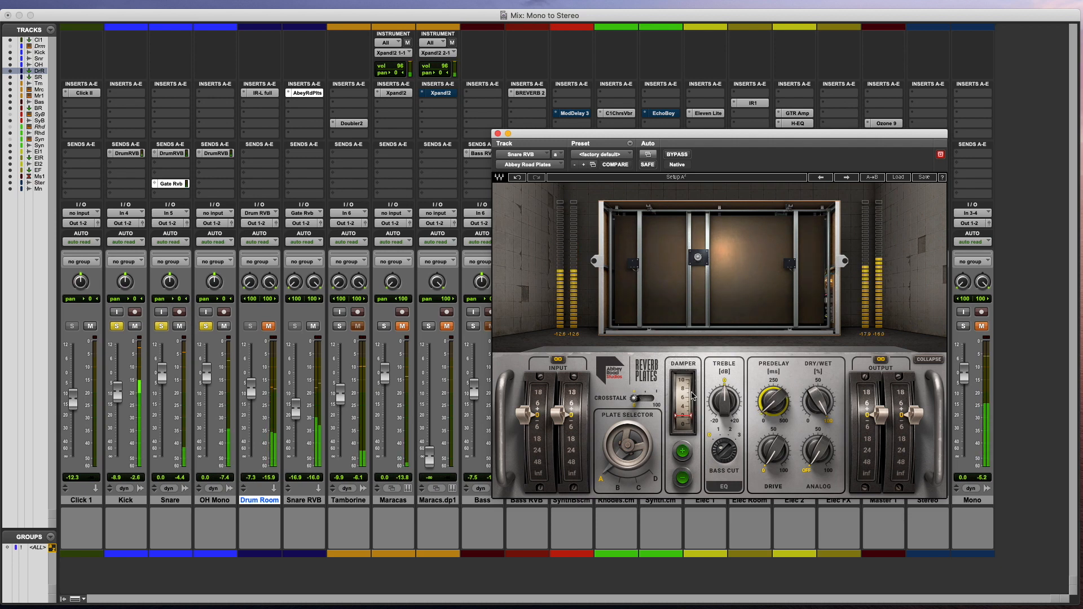
left_click_drag(720, 450, 720, 444)
left_click_drag(725, 403, 725, 401)
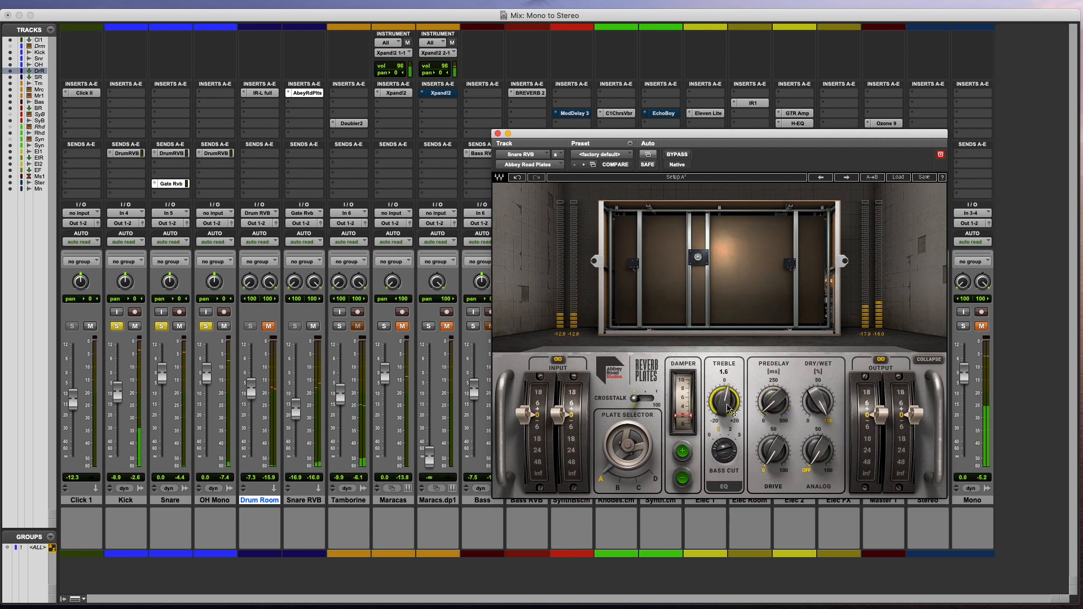
left_click(499, 135)
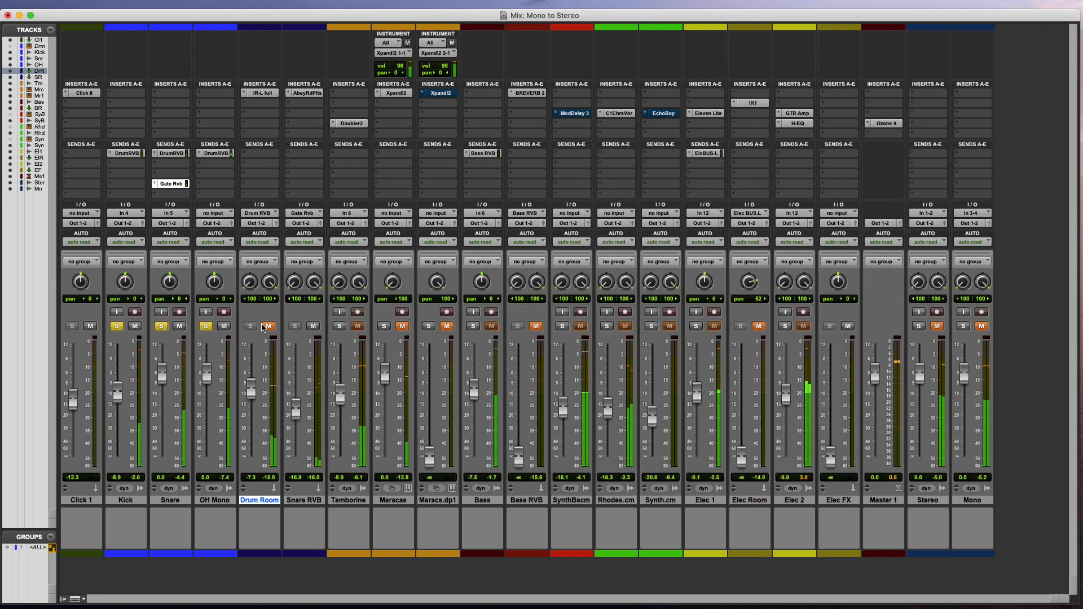
Lower the Snare RVB fader to about -17.9 dB and unsolo OH Mono, Snare and Kick
left_click_drag(296, 411, 300, 413)
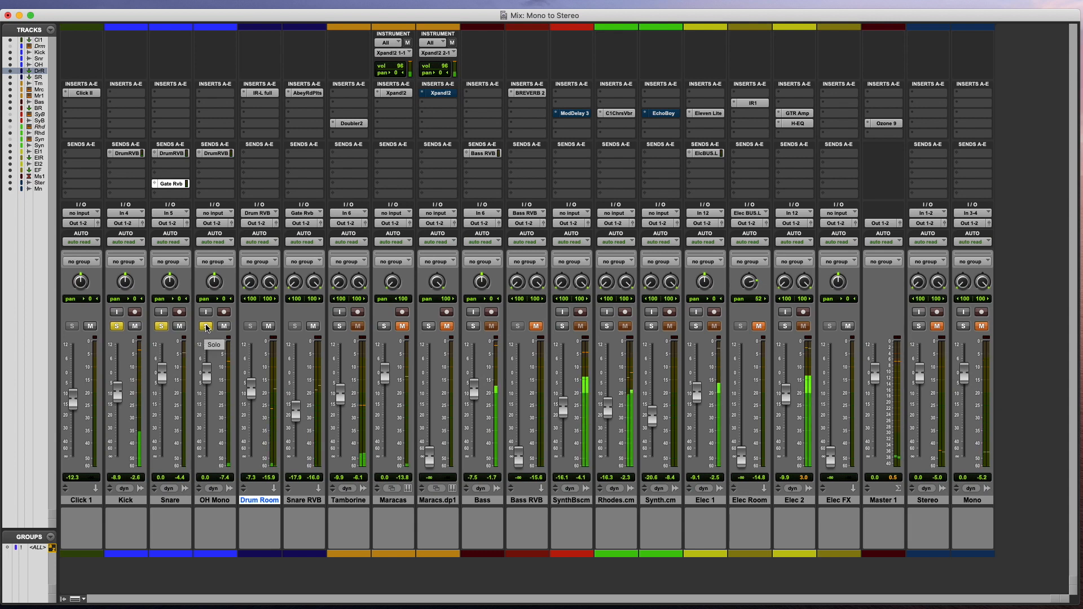
left_click(206, 327)
left_click(162, 327)
left_click(118, 327)
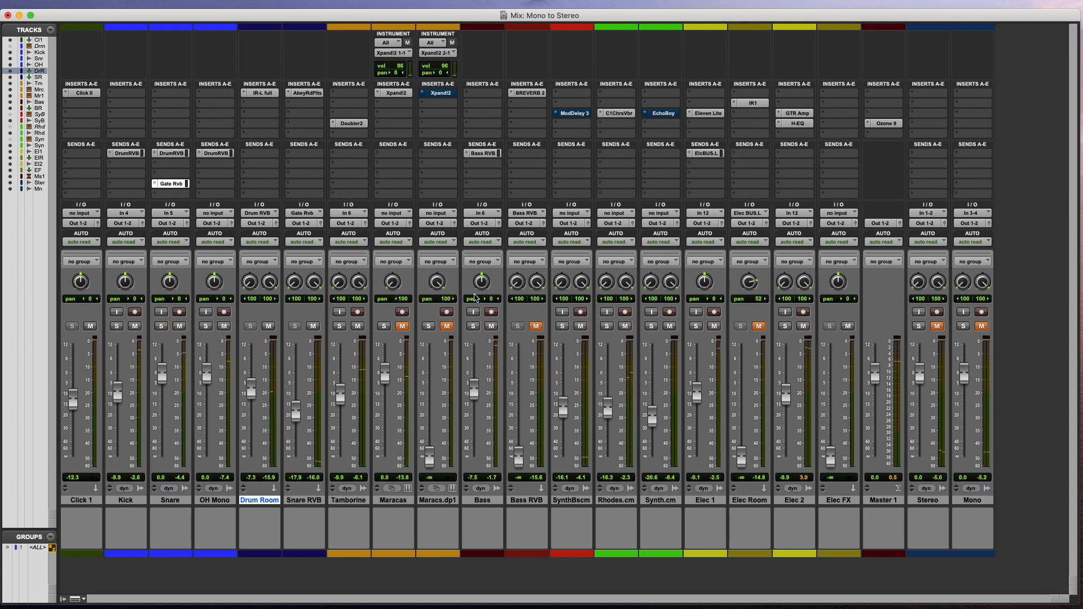
Solo the Bass track, check the BREVERB 2 insert on Bass RVB, and raise the Bass RVB fader during playback
left_click(473, 326)
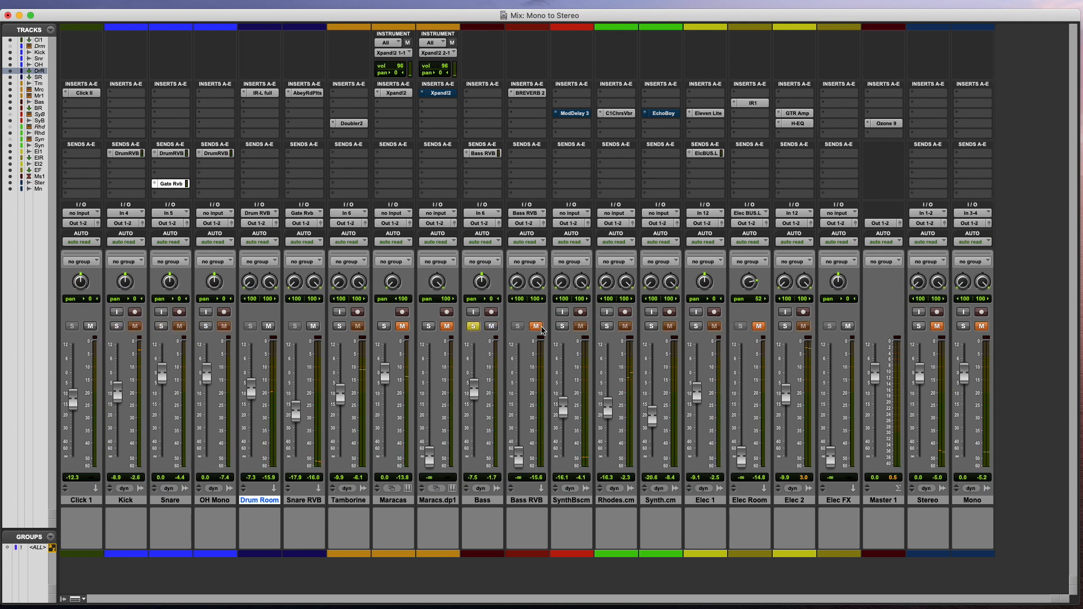
left_click(529, 94)
left_click(529, 95)
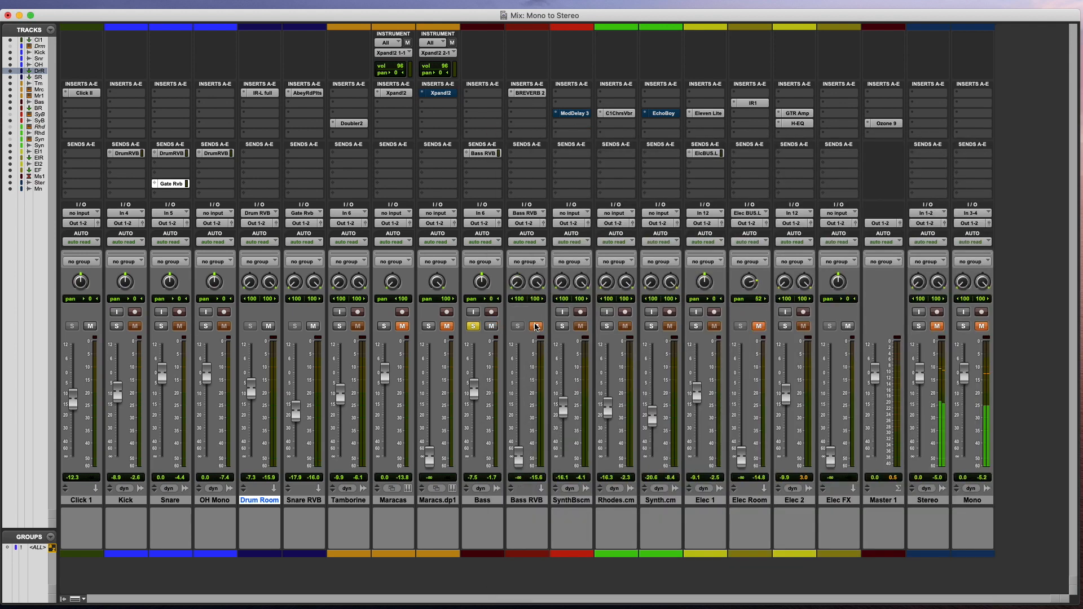
left_click_drag(525, 444, 519, 390)
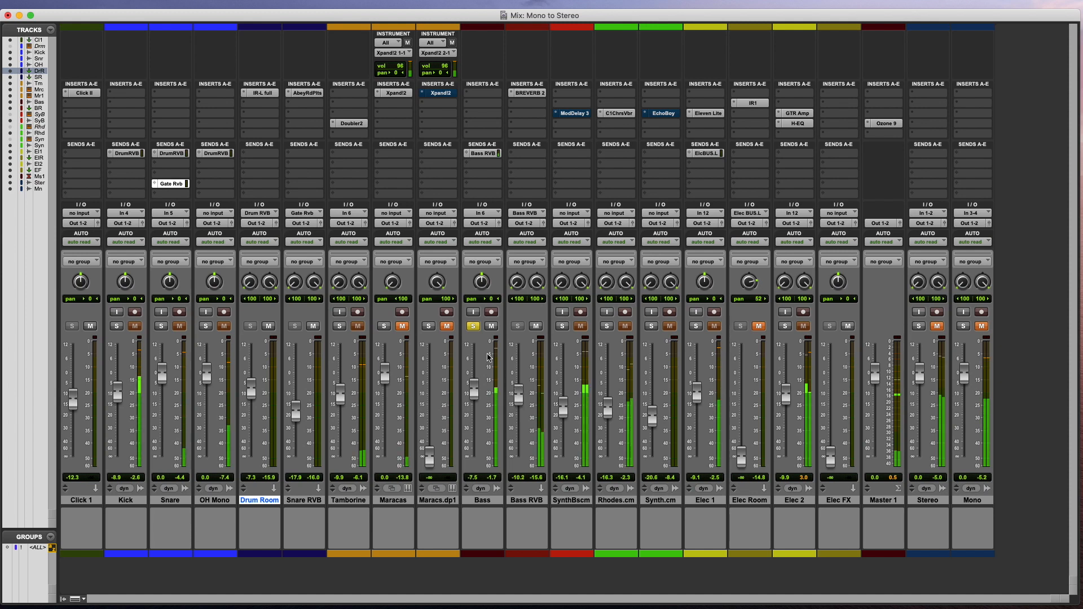